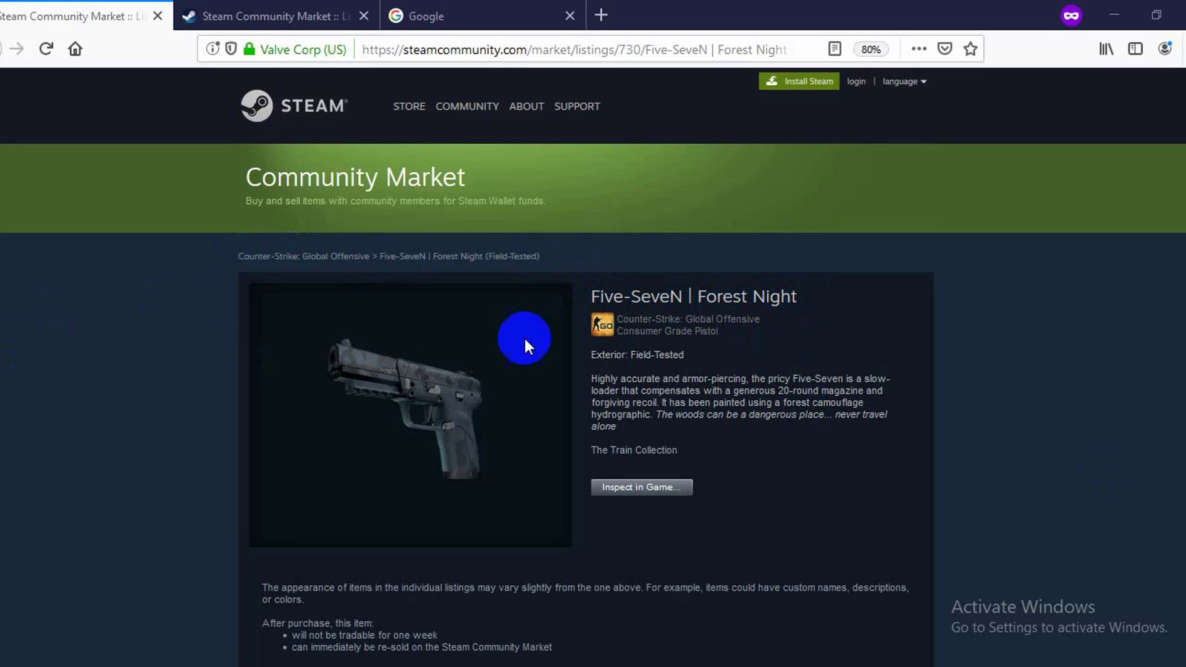
# Compare the Tec-9 Army Mesh and Five-SeveN Forest Night price graphs and listings, ending on Tec-9
pyautogui.click(240, 16)
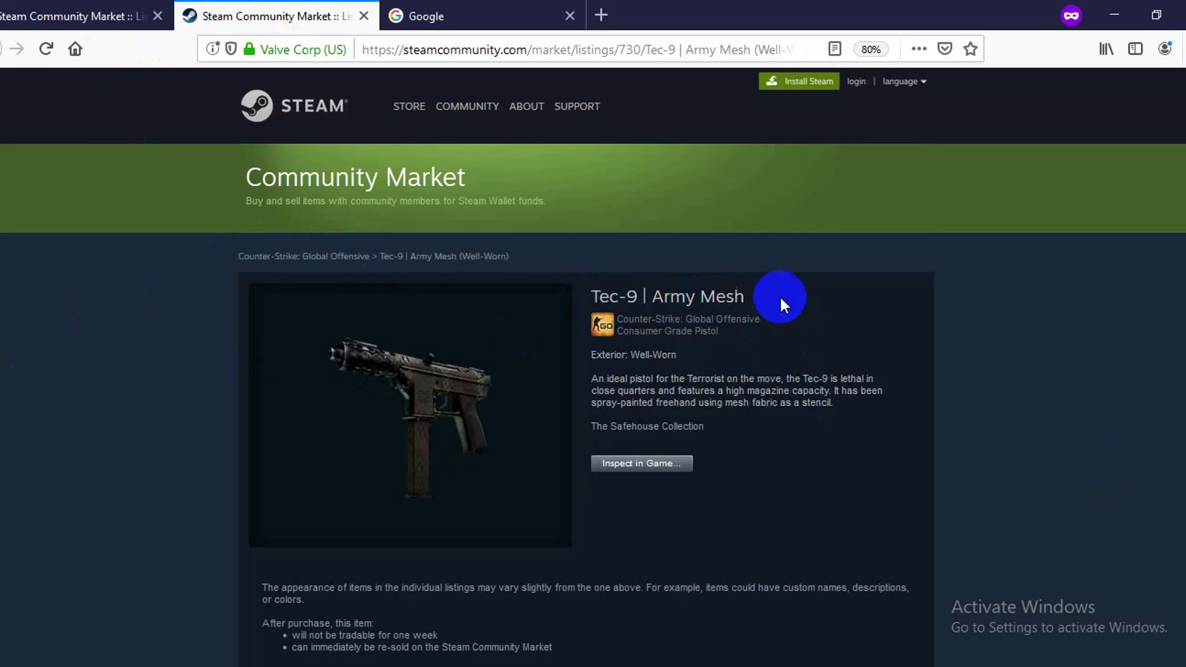
pyautogui.click(58, 10)
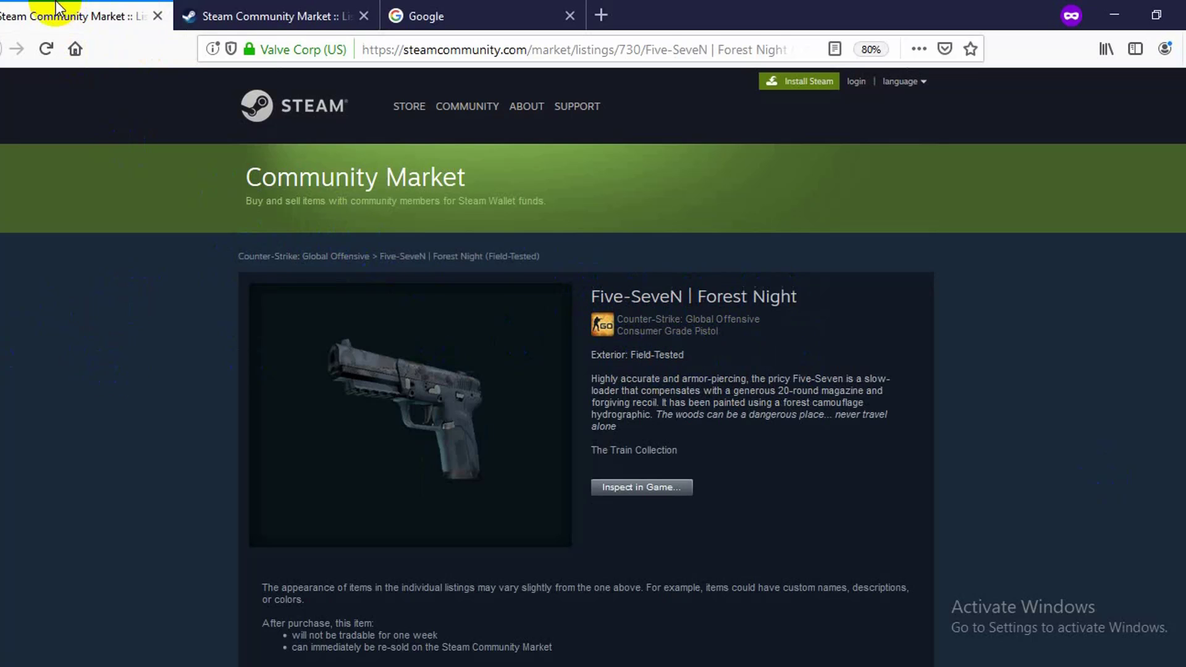
pyautogui.scroll(-2, 11, 371)
pyautogui.scroll(-3, 19, 411)
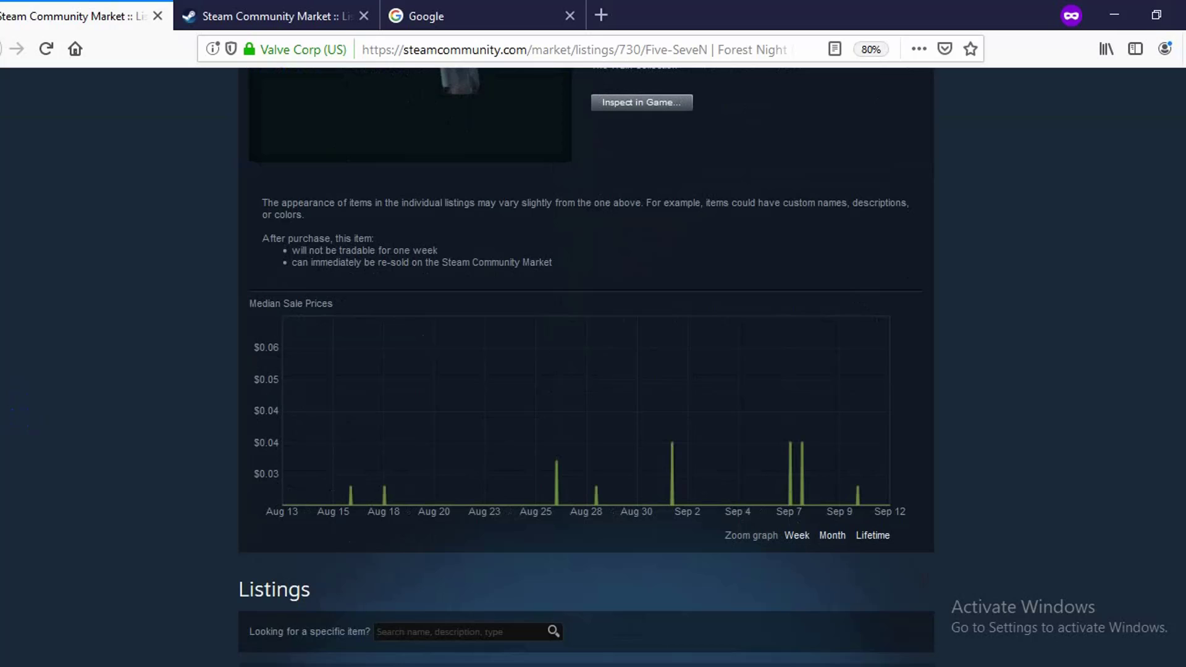
pyautogui.scroll(4, 593, 370)
pyautogui.scroll(-3, 593, 371)
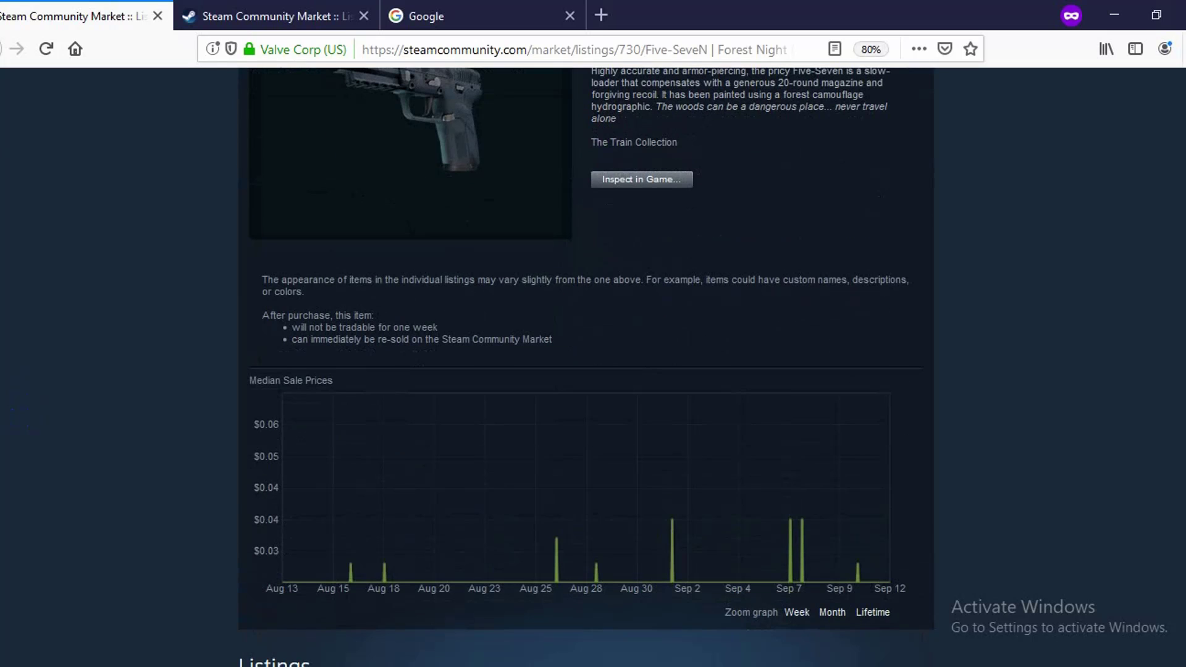
pyautogui.scroll(-1, 213, 443)
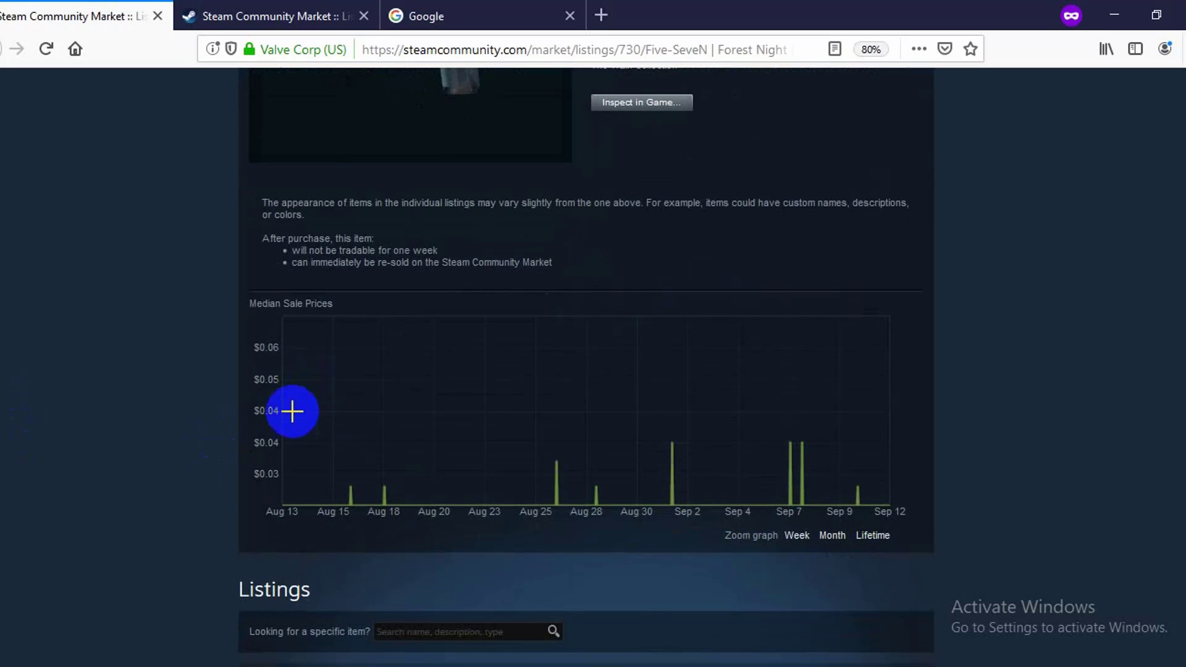
pyautogui.click(279, 16)
pyautogui.scroll(-1, 119, 454)
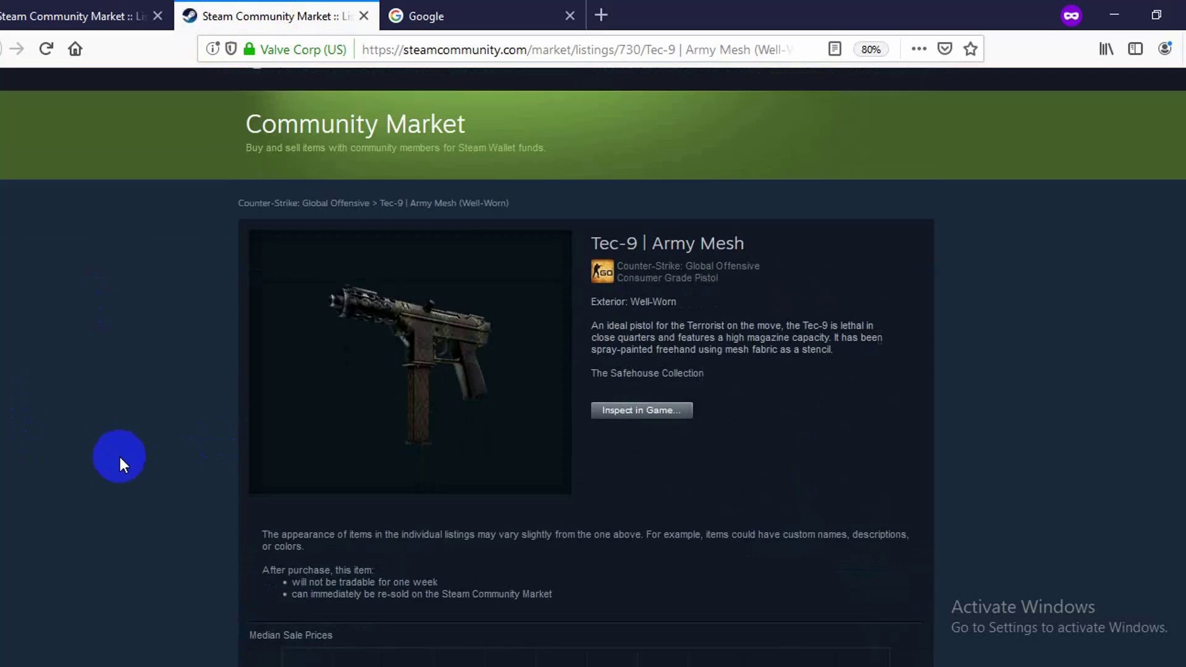
pyautogui.scroll(-4, 119, 457)
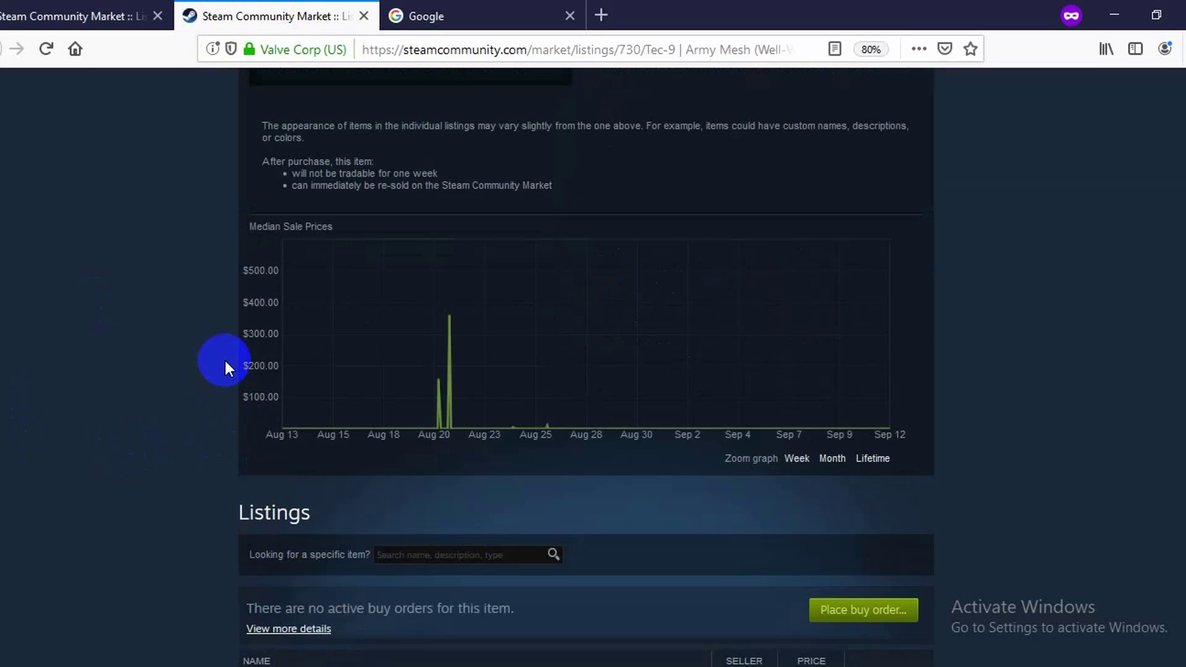
pyautogui.scroll(-3, 47, 484)
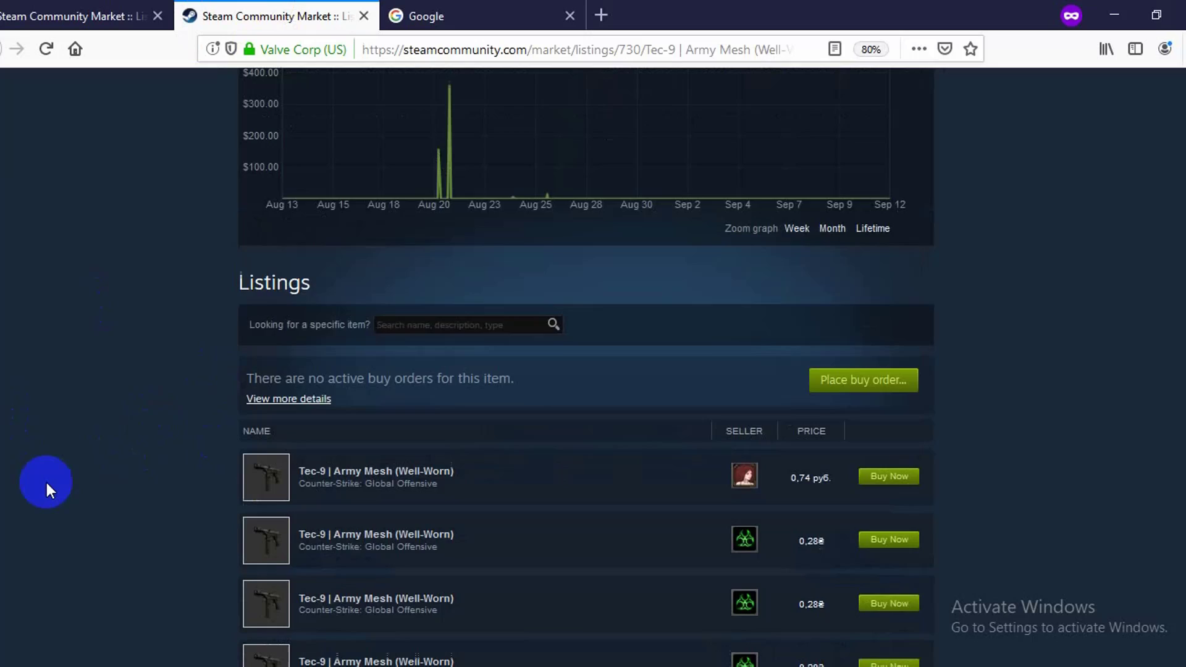
pyautogui.scroll(-2, 47, 483)
pyautogui.scroll(2, 47, 483)
pyautogui.scroll(9, 46, 483)
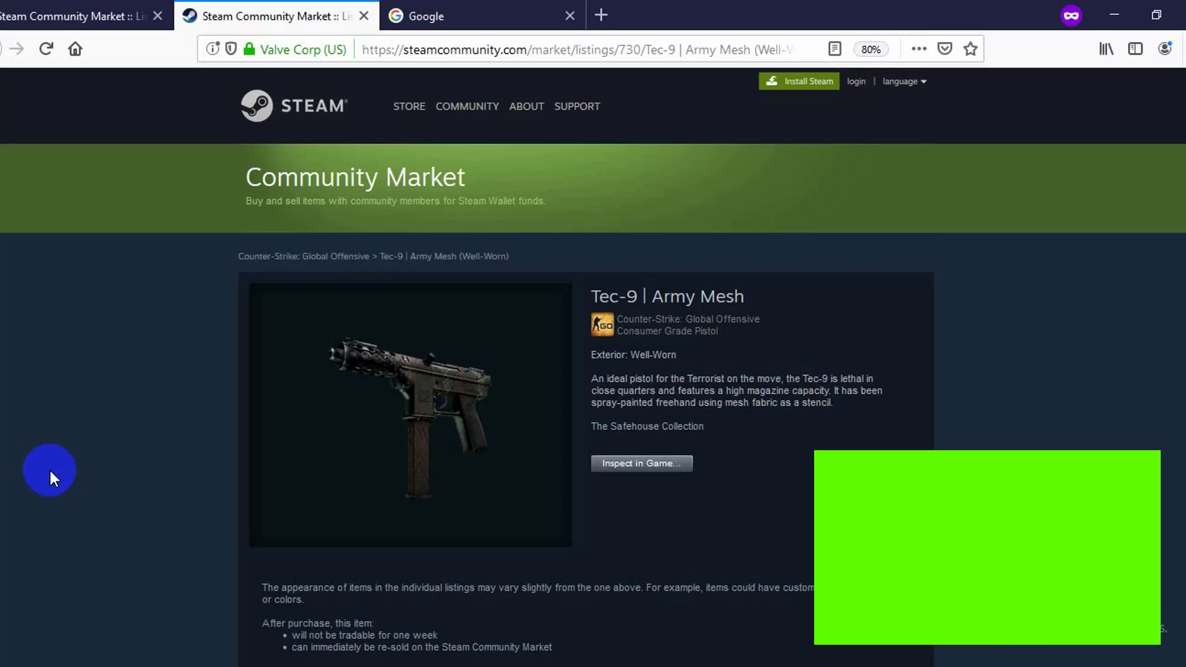
# Search Google for gamersnab.com
pyautogui.click(454, 5)
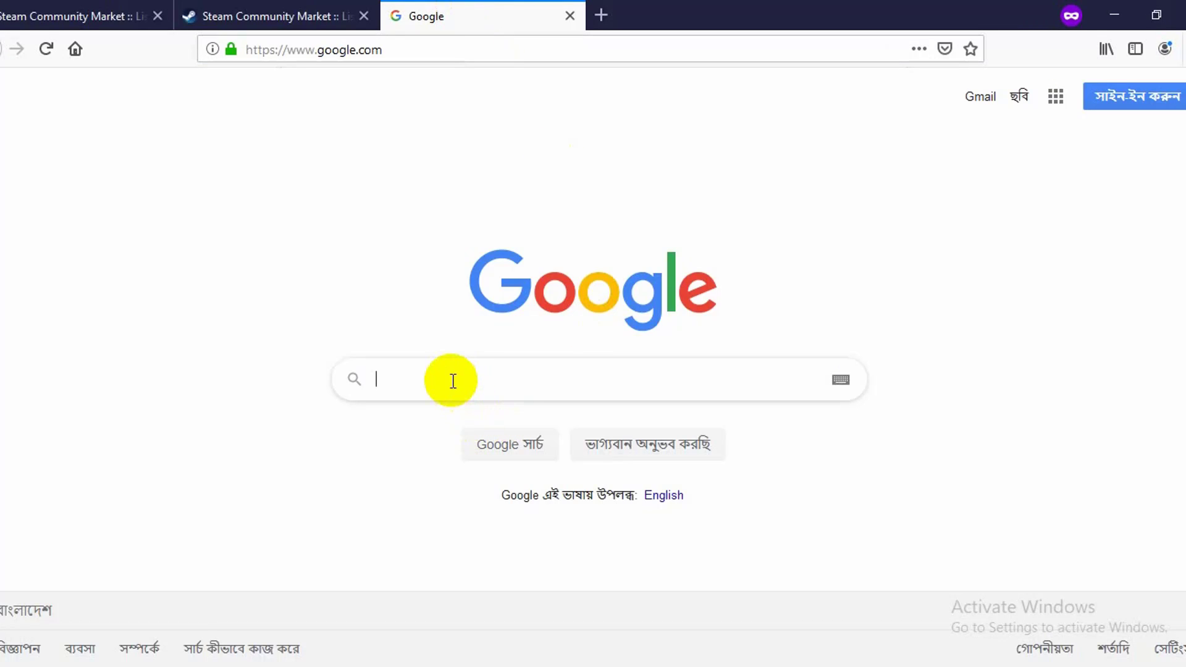
pyautogui.write('gamersn')
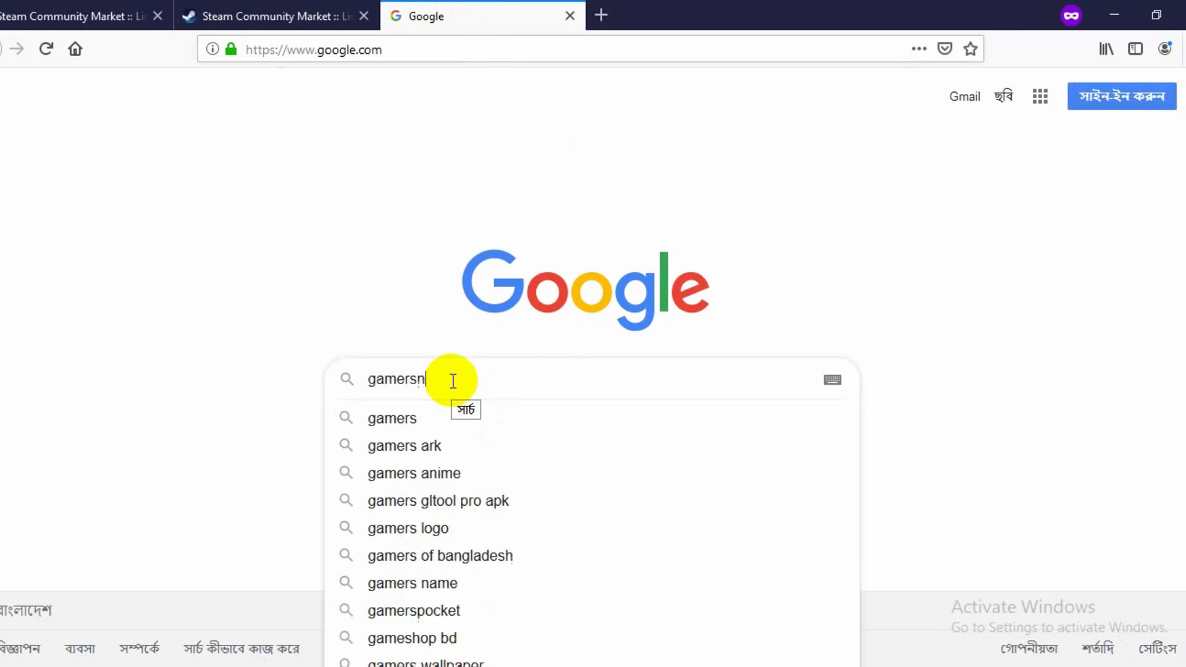
pyautogui.write('ab.com')
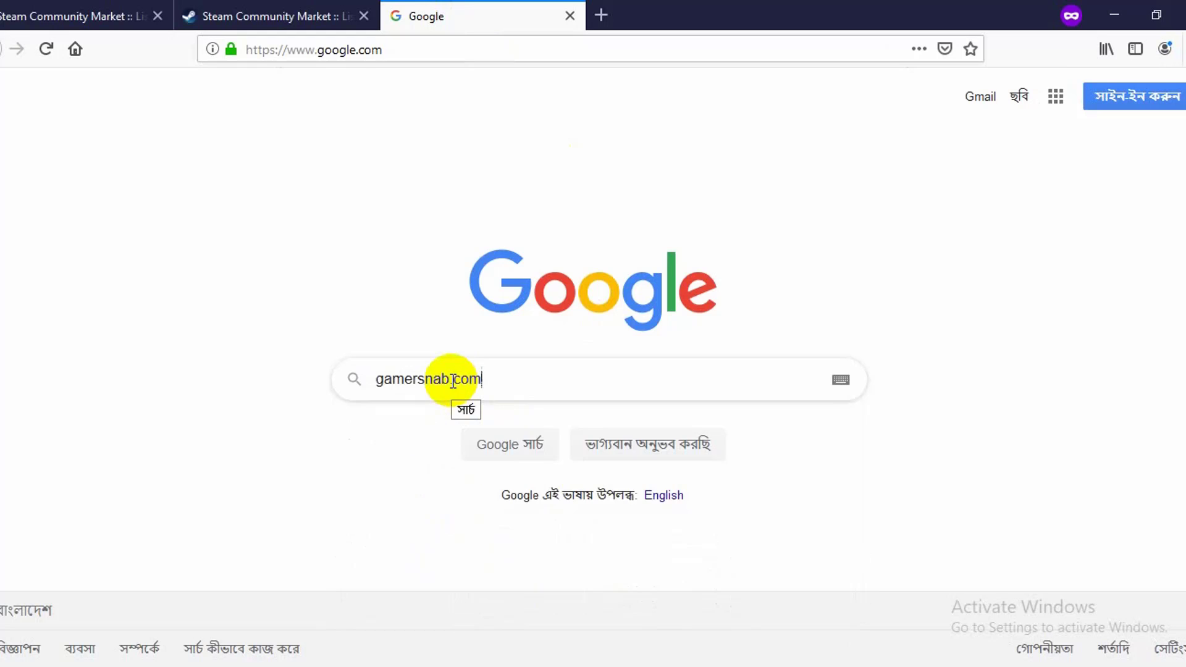
pyautogui.press('Return')
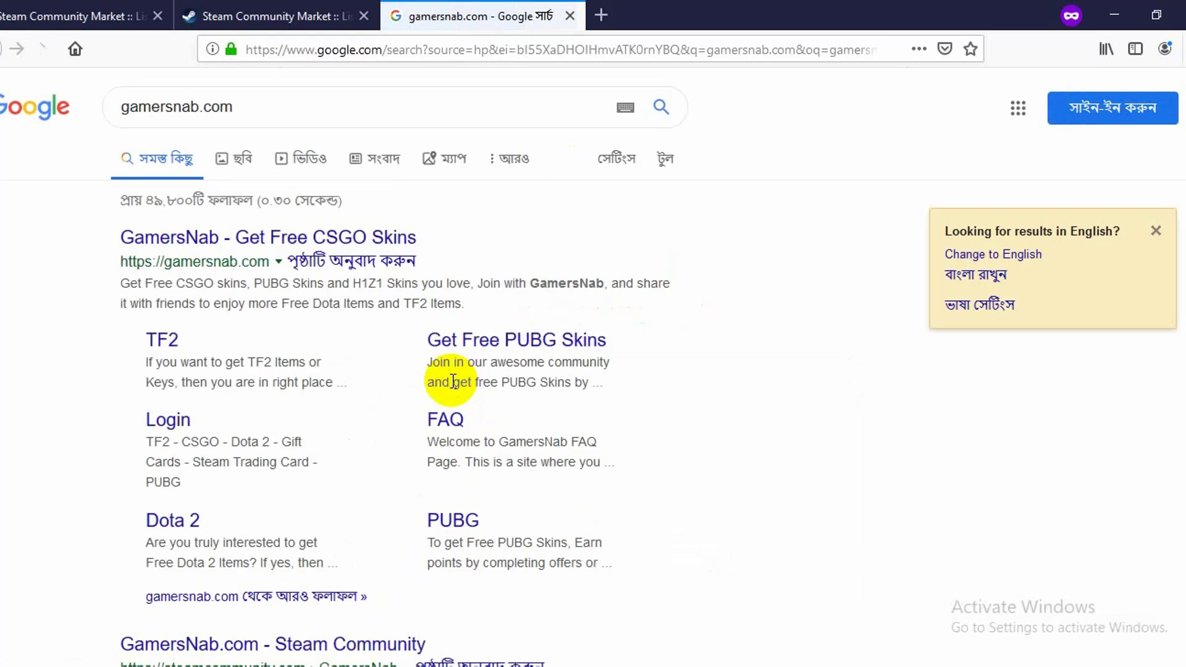
# Open the GamersNab result, browse its homepage to the footer, and go to Register
pyautogui.click(173, 240)
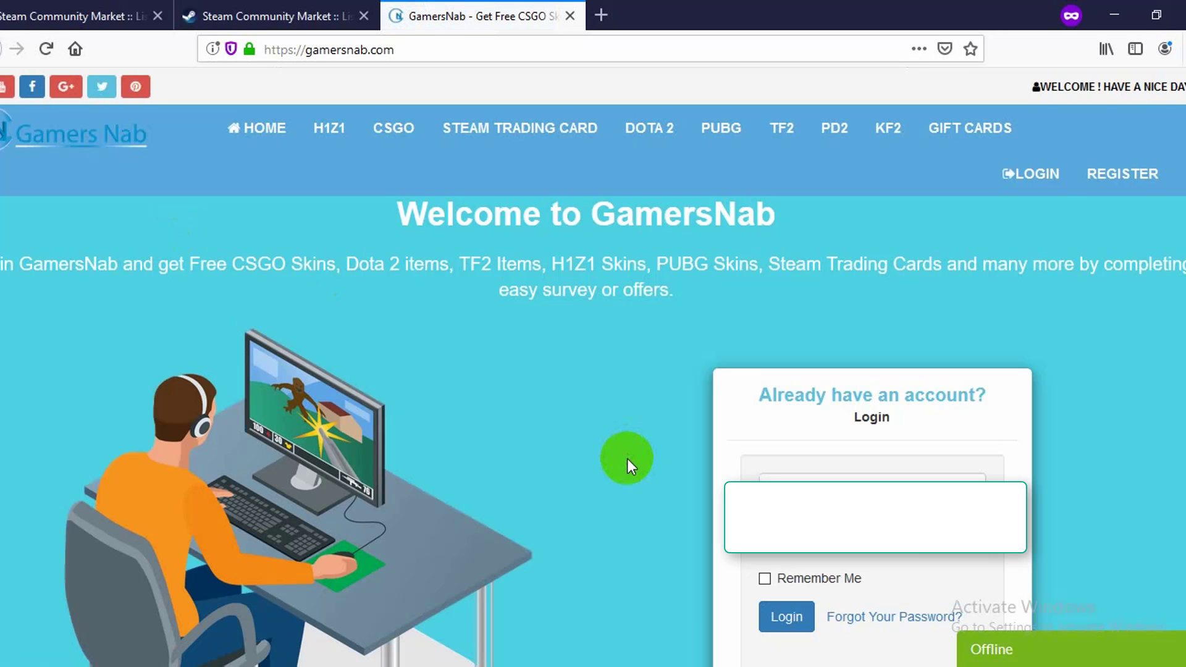
pyautogui.click(325, 148)
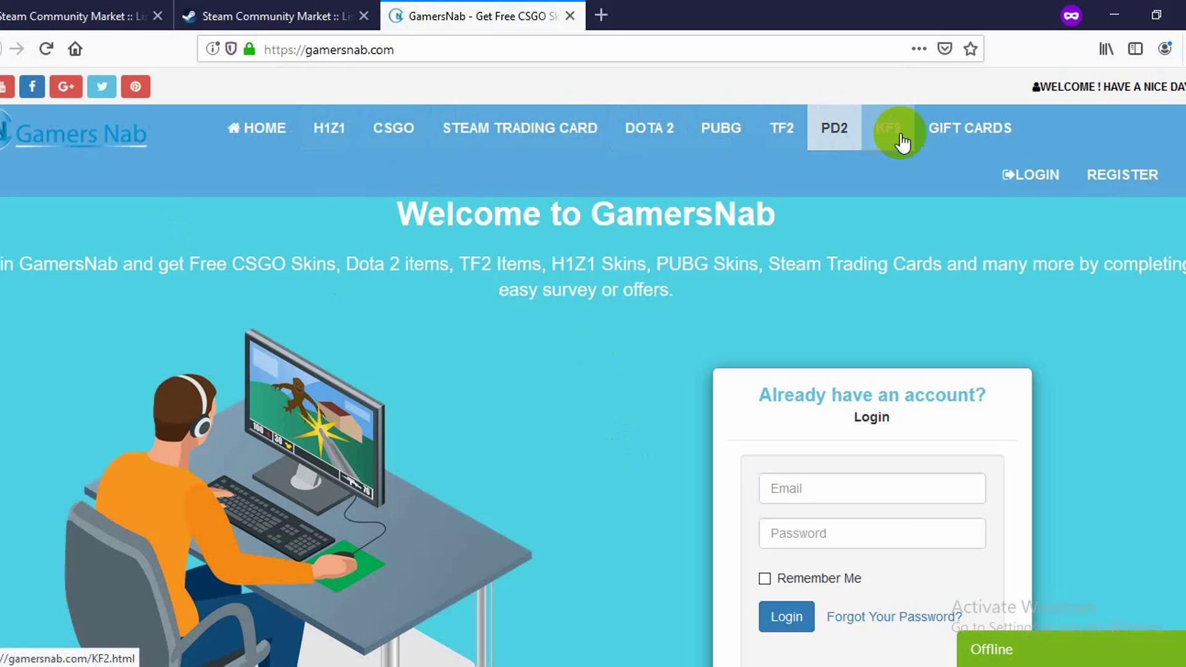
pyautogui.click(881, 154)
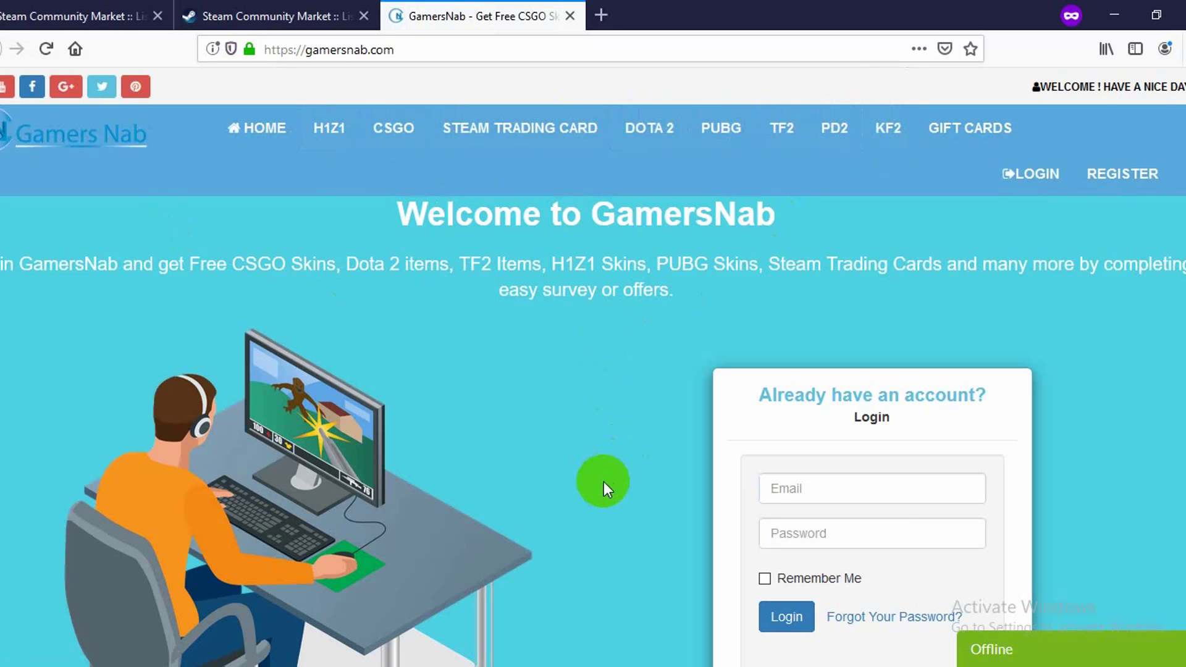
pyautogui.scroll(-5, 992, 349)
pyautogui.scroll(-4, 1078, 445)
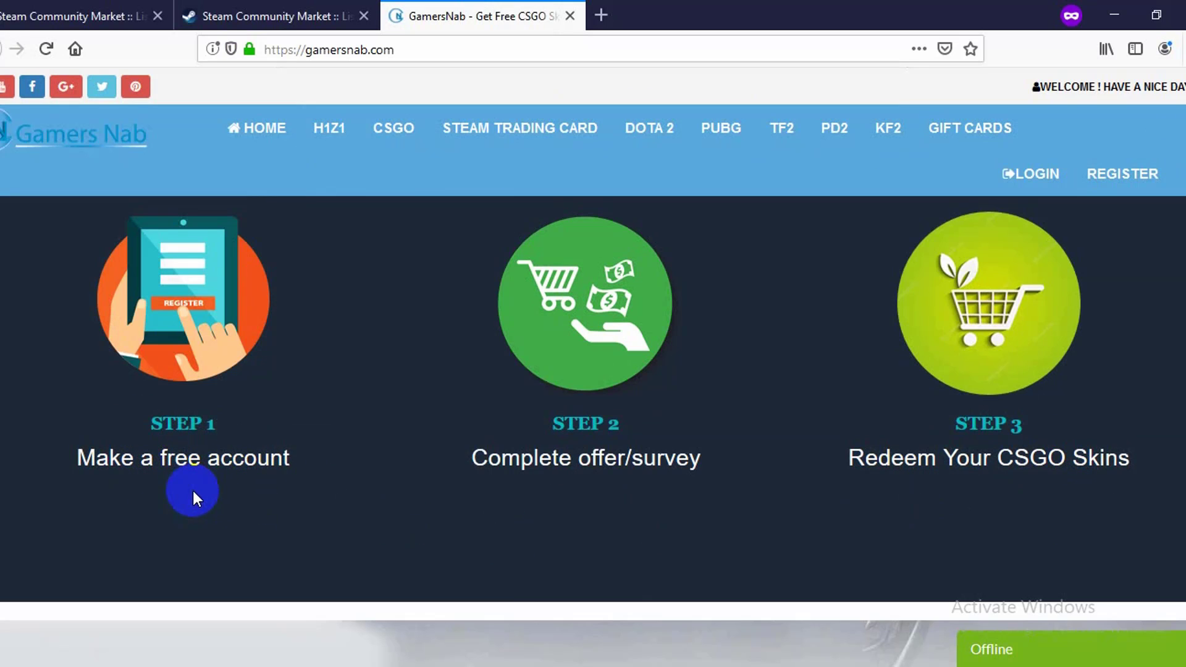
pyautogui.scroll(-1, 273, 509)
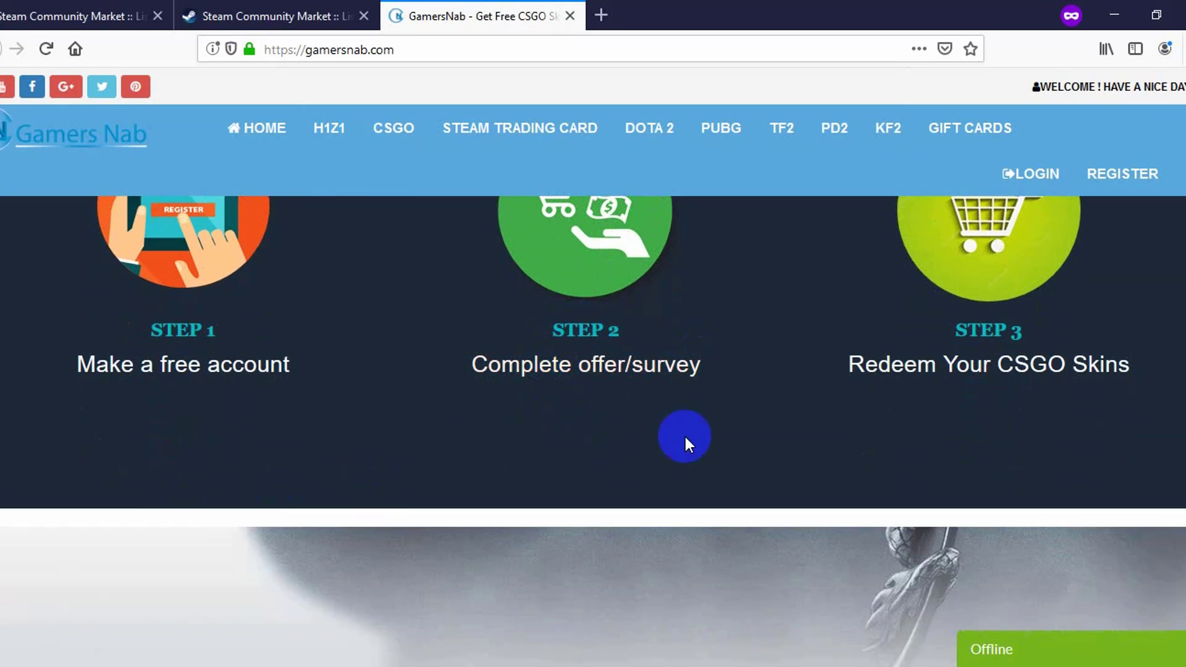
pyautogui.scroll(-1, 652, 430)
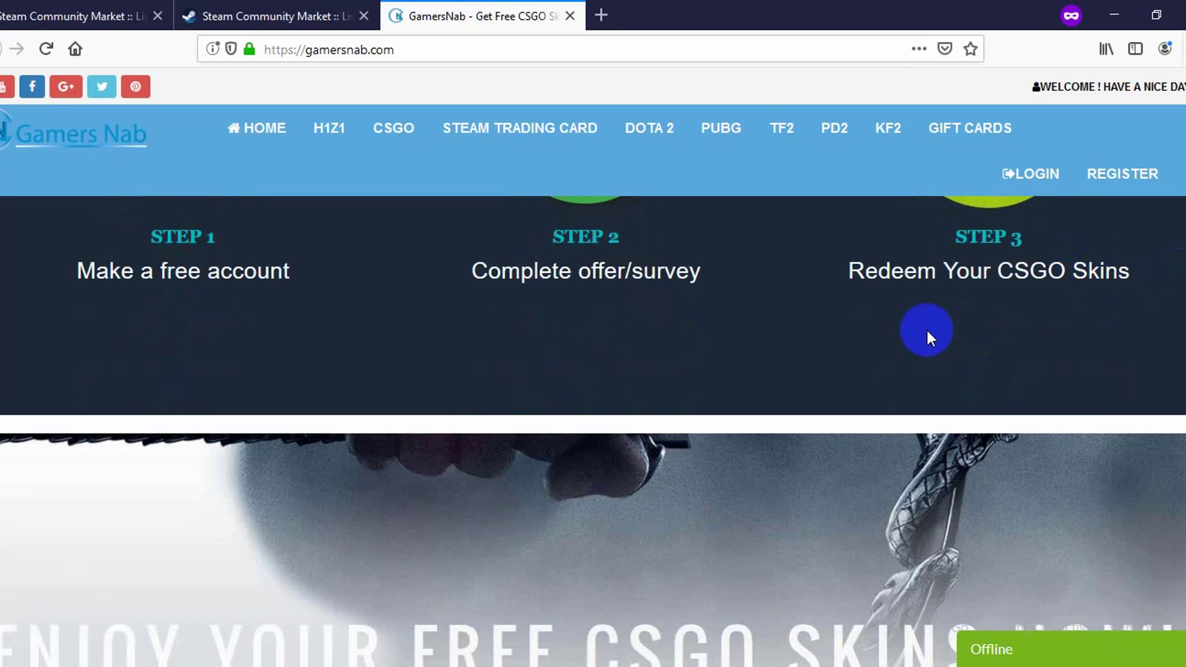
pyautogui.scroll(-5, 899, 381)
pyautogui.scroll(-1, 834, 463)
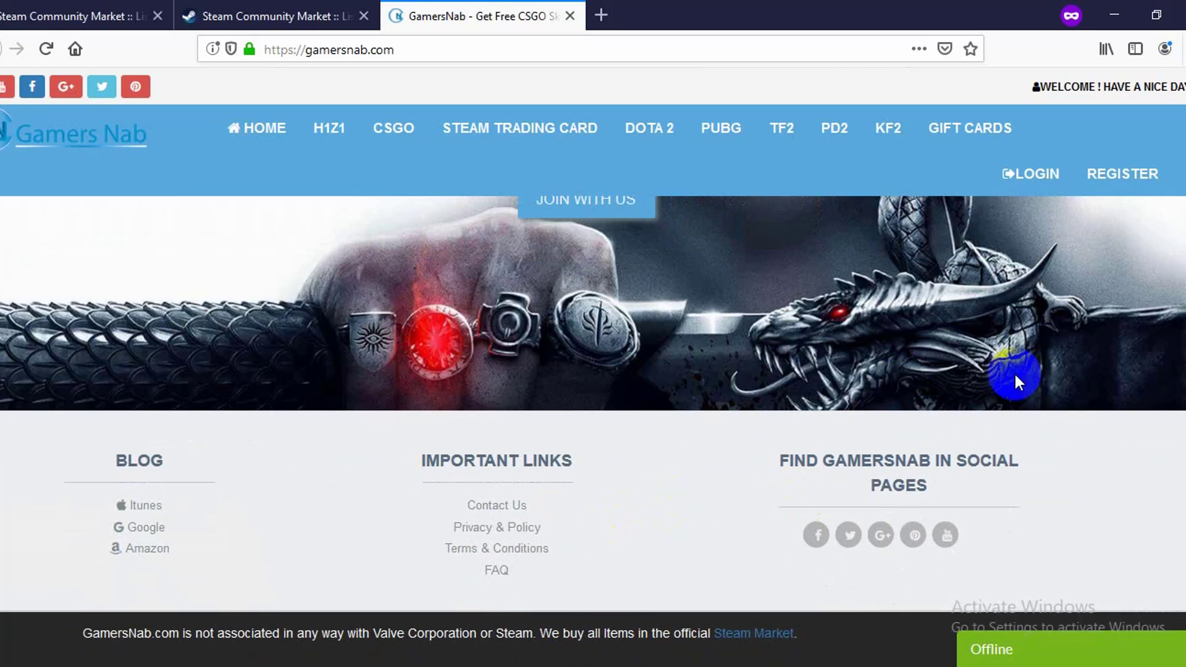
pyautogui.click(1116, 176)
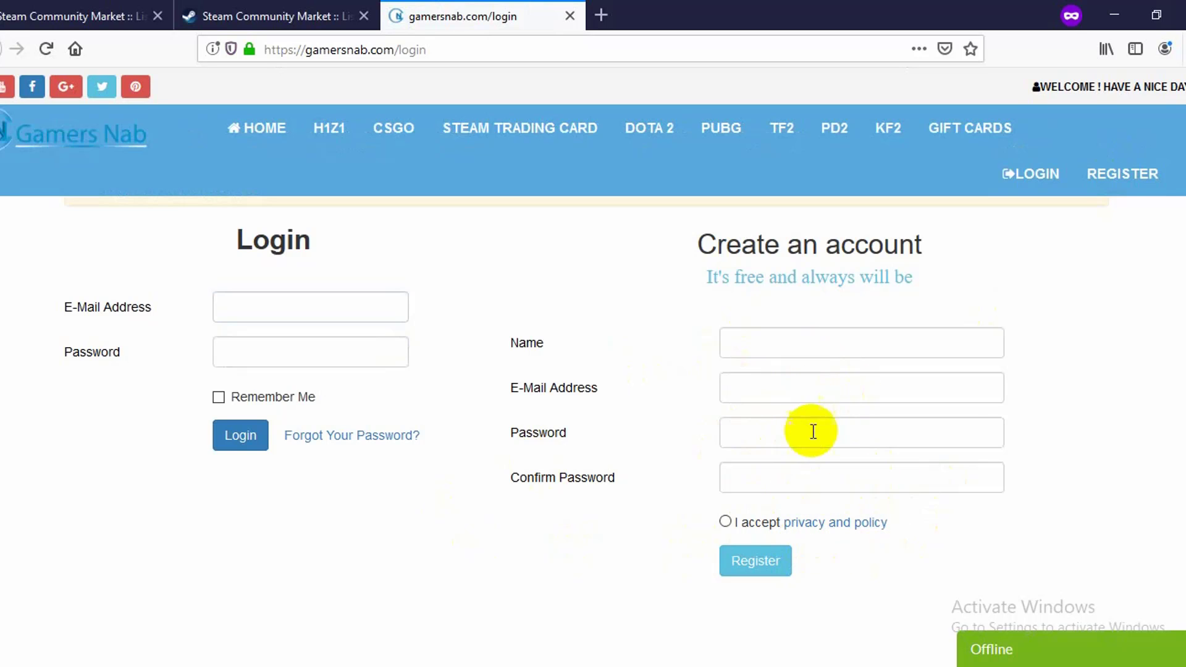
# Read GamersNab's privacy policy in a separate tab, then close that tab
pyautogui.rightClick(807, 526)
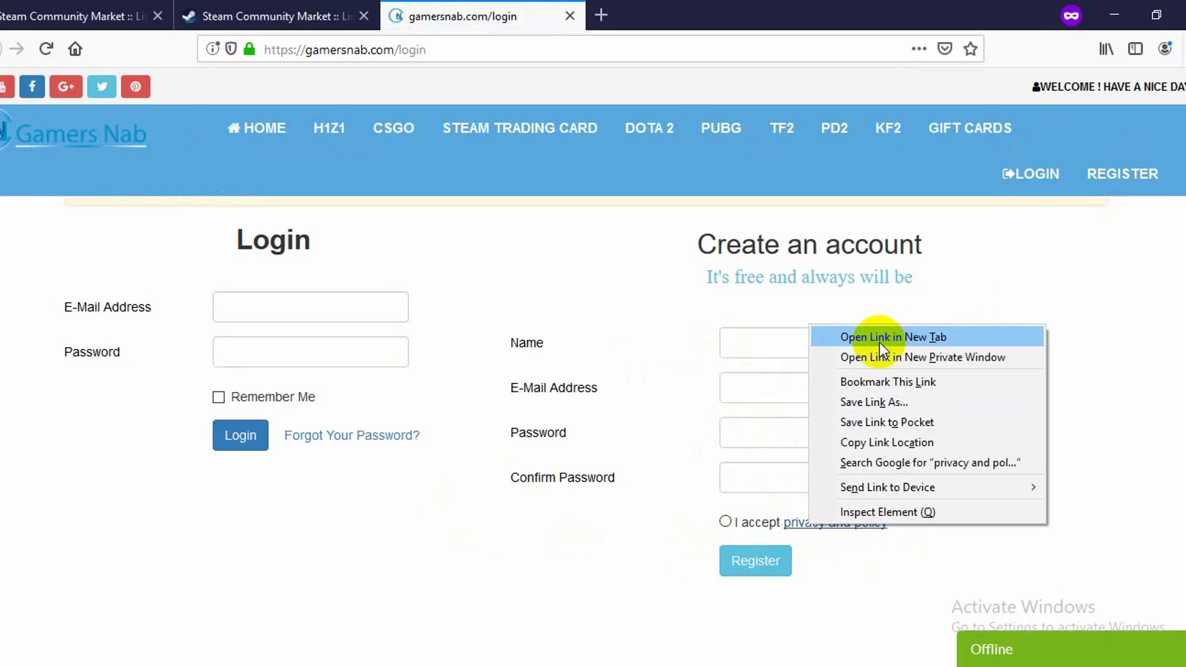
pyautogui.click(853, 330)
pyautogui.click(657, 15)
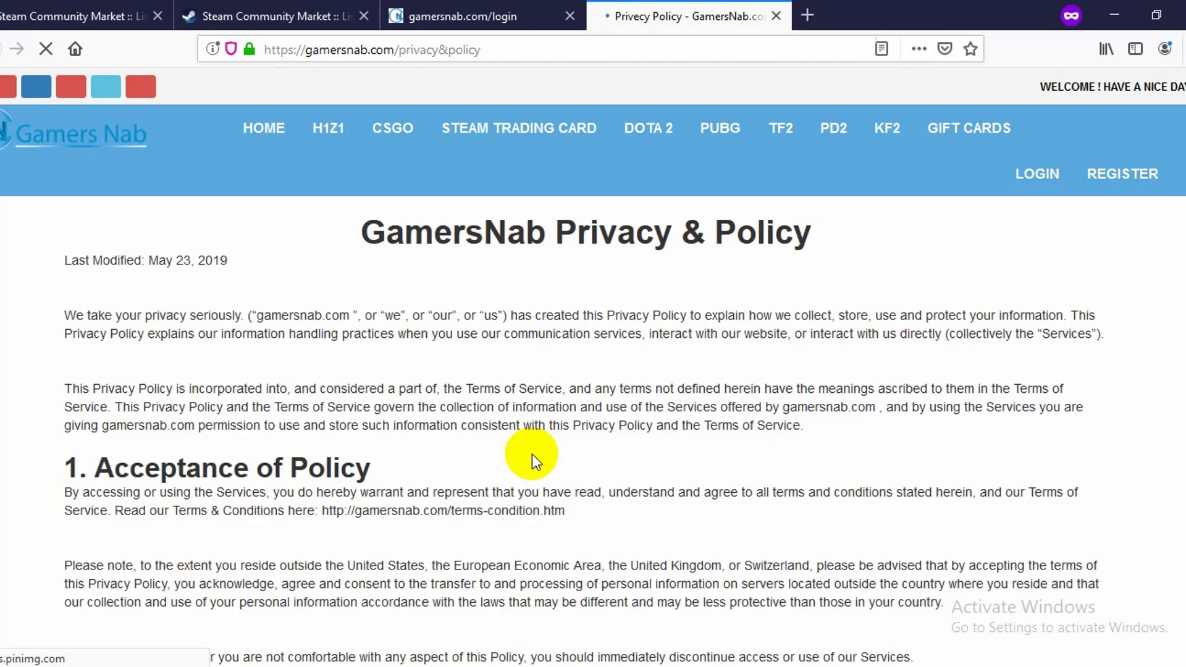
pyautogui.scroll(-2, 610, 451)
pyautogui.scroll(-5, 588, 451)
pyautogui.scroll(-8, 587, 451)
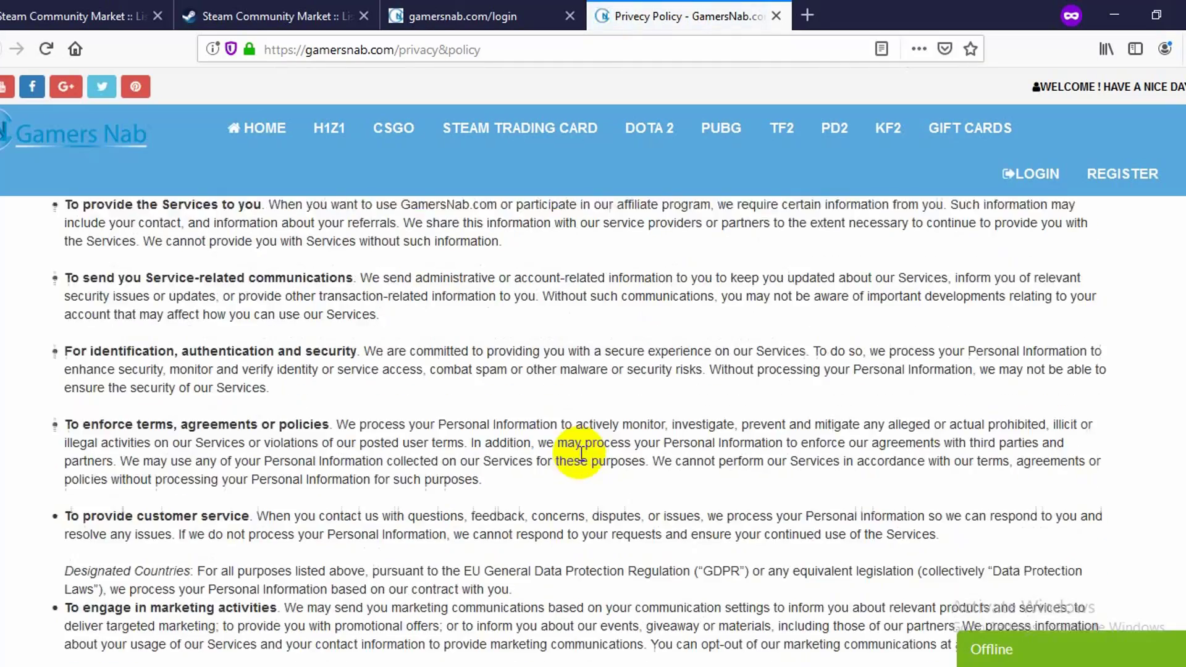
pyautogui.scroll(2, 577, 450)
pyautogui.scroll(5, 582, 453)
pyautogui.click(776, 16)
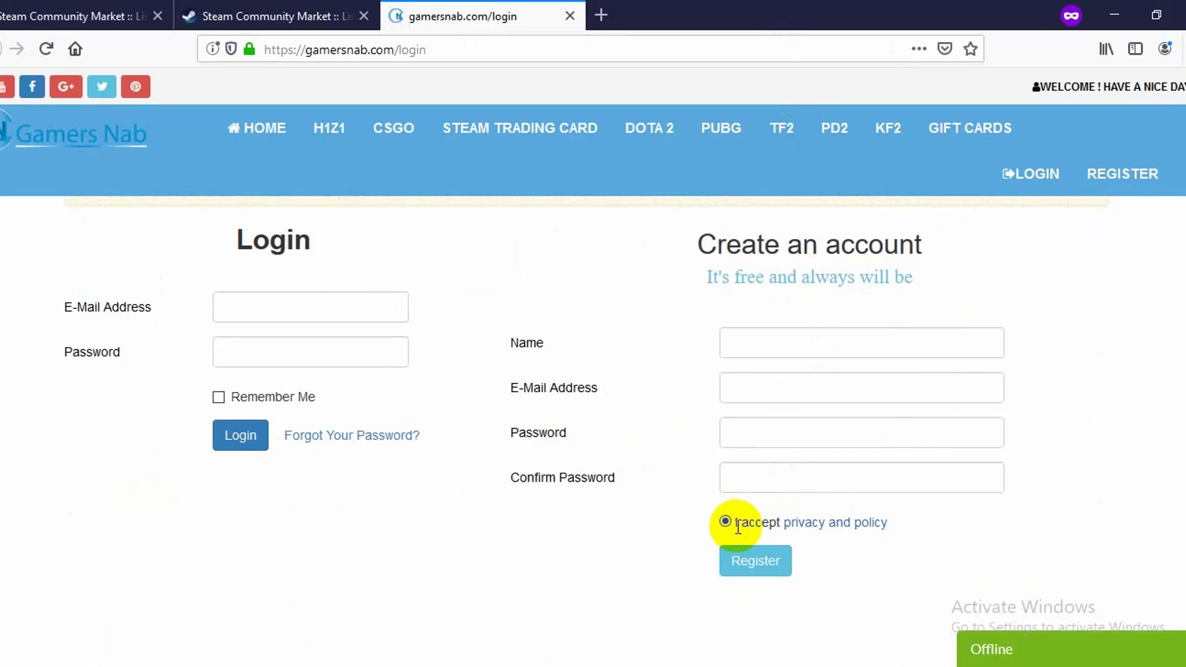
# Log in to GamersNab using the browser's saved email and password
pyautogui.click(262, 310)
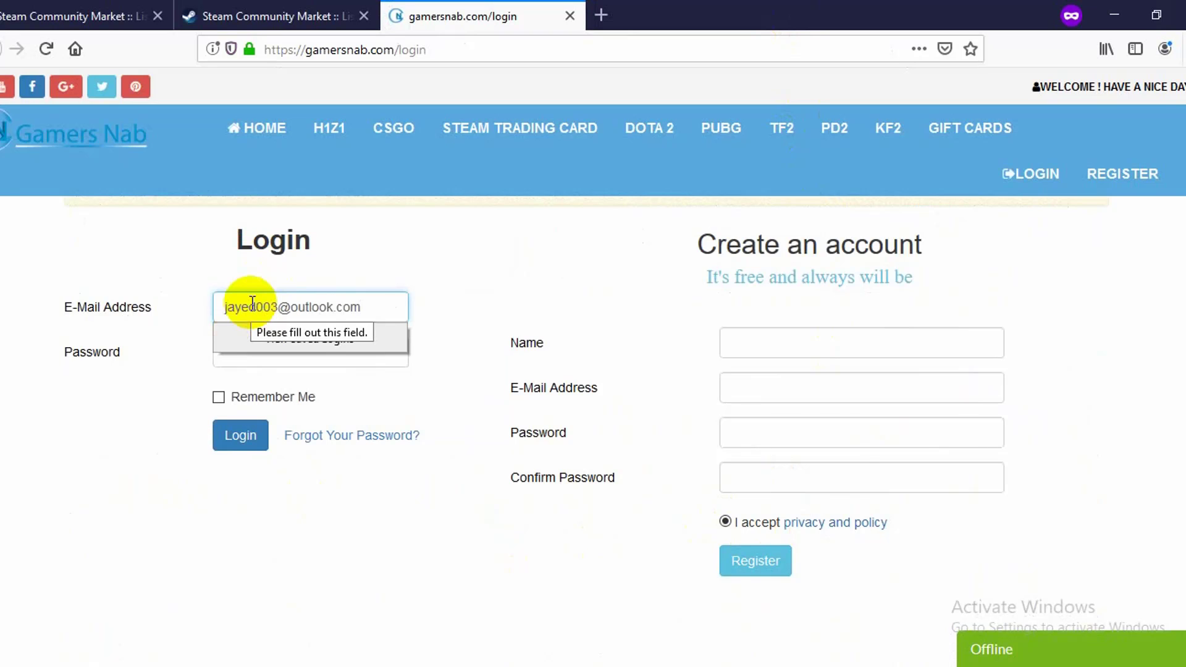
pyautogui.click(249, 345)
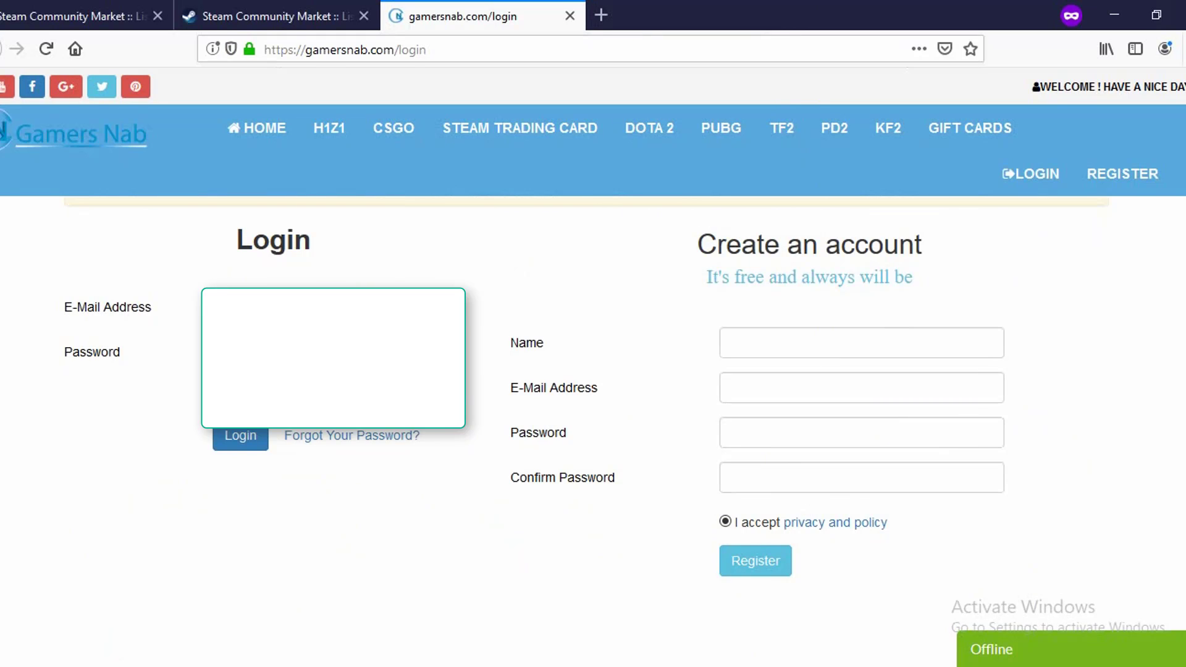
pyautogui.press('Return')
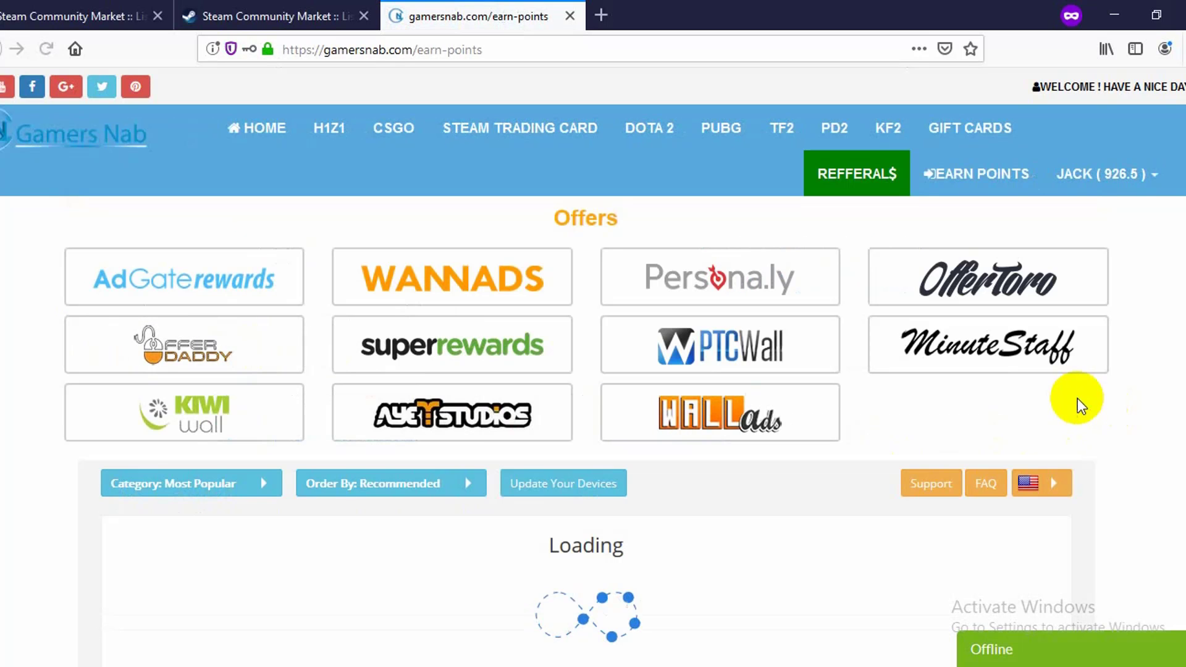
pyautogui.scroll(-1, 79, 273)
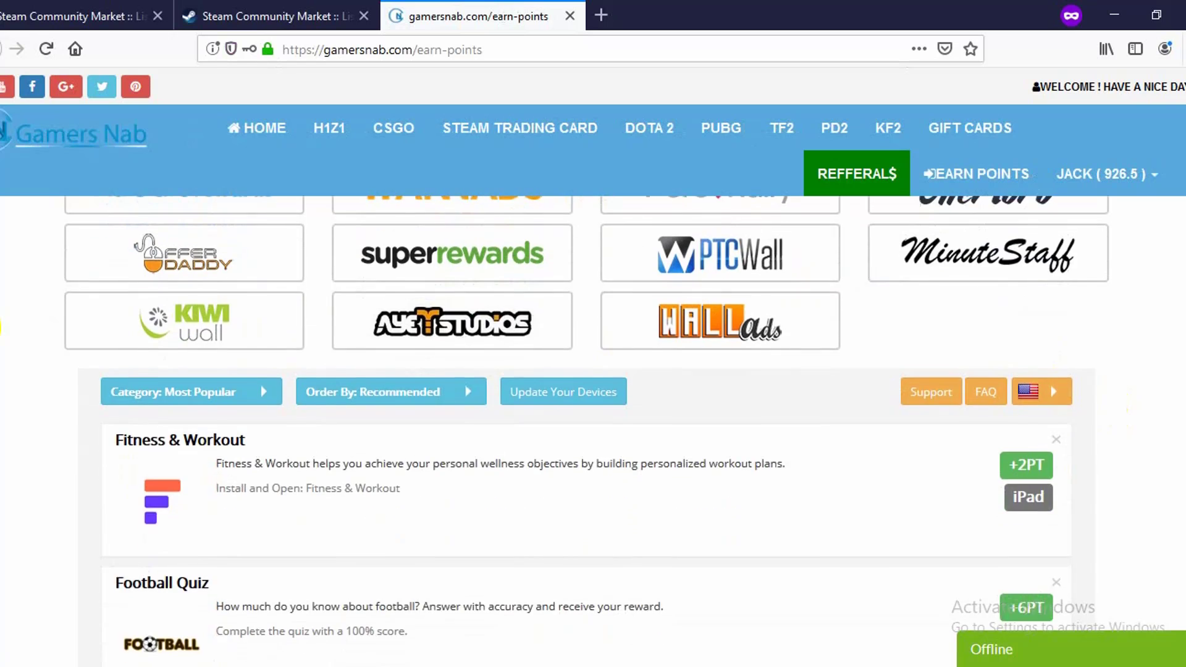
pyautogui.scroll(1, 80, 273)
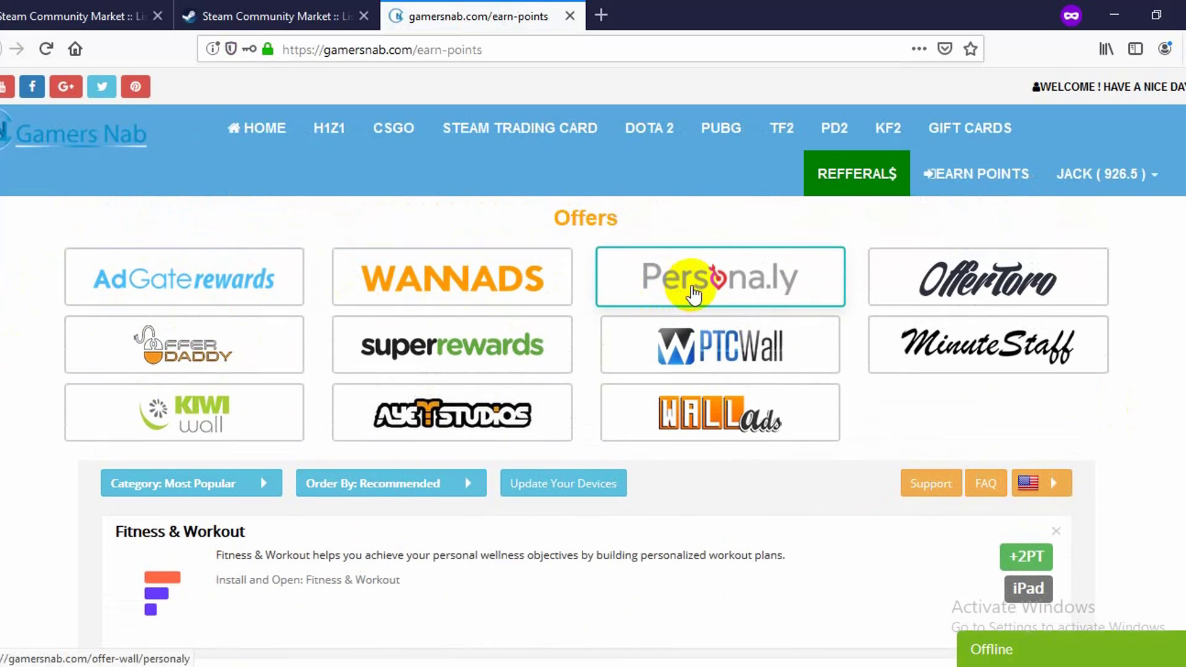
pyautogui.scroll(-3, 9, 436)
pyautogui.scroll(-2, 9, 436)
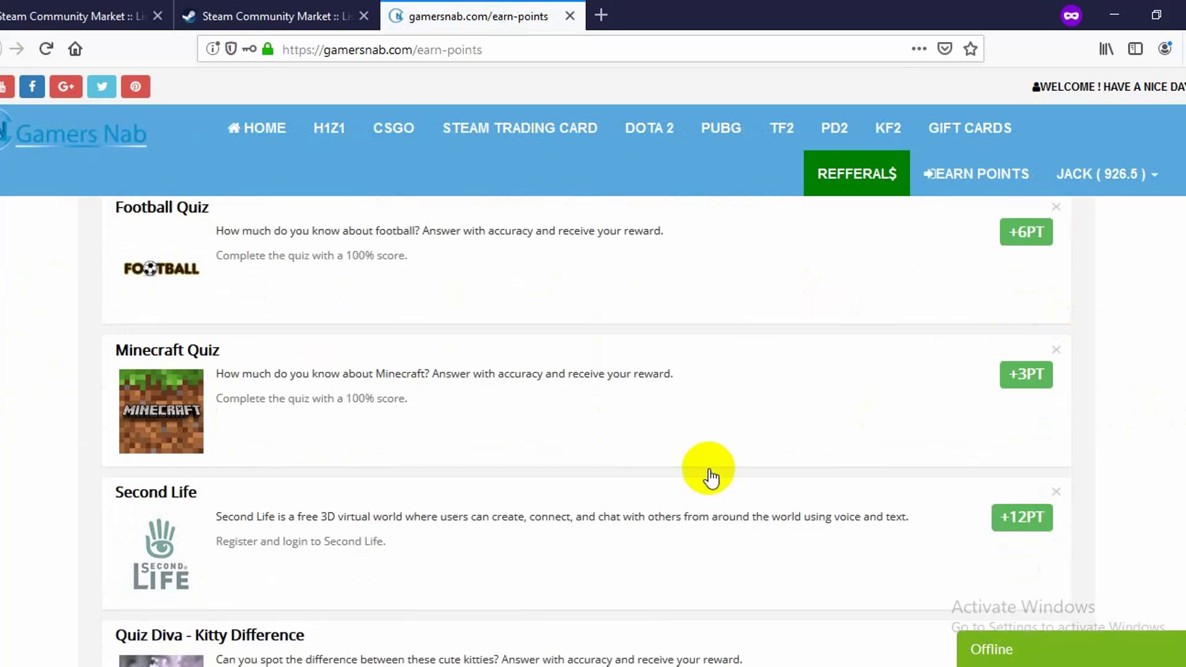
pyautogui.scroll(2, 575, 473)
pyautogui.scroll(1, 579, 475)
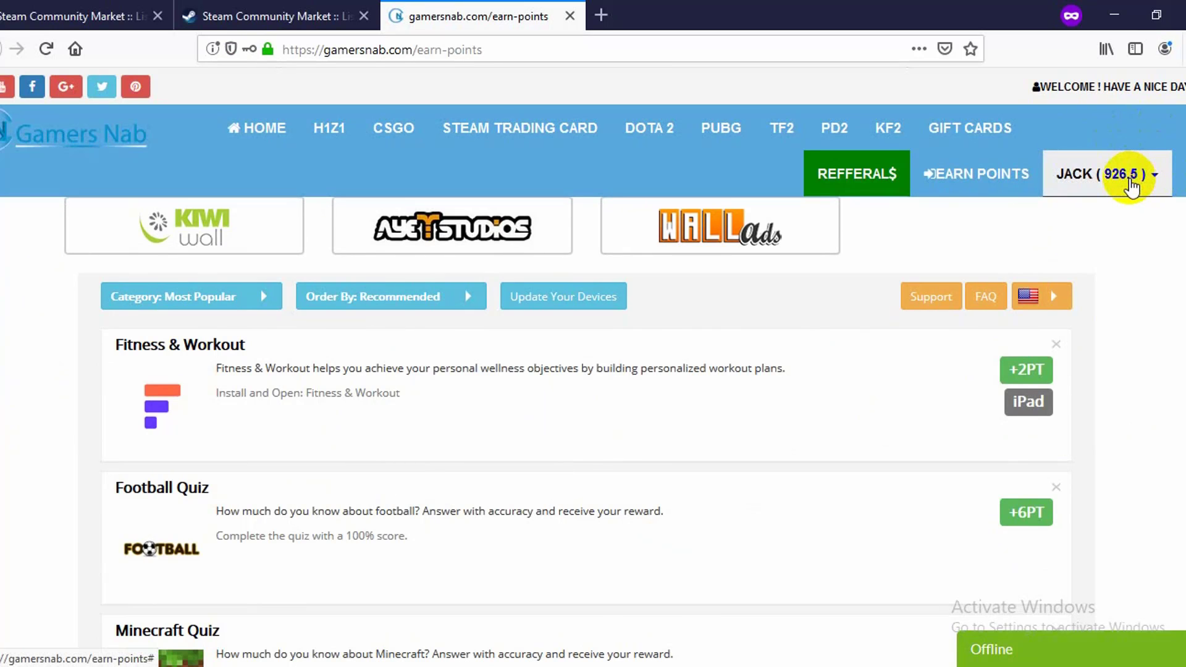
pyautogui.scroll(3, 593, 408)
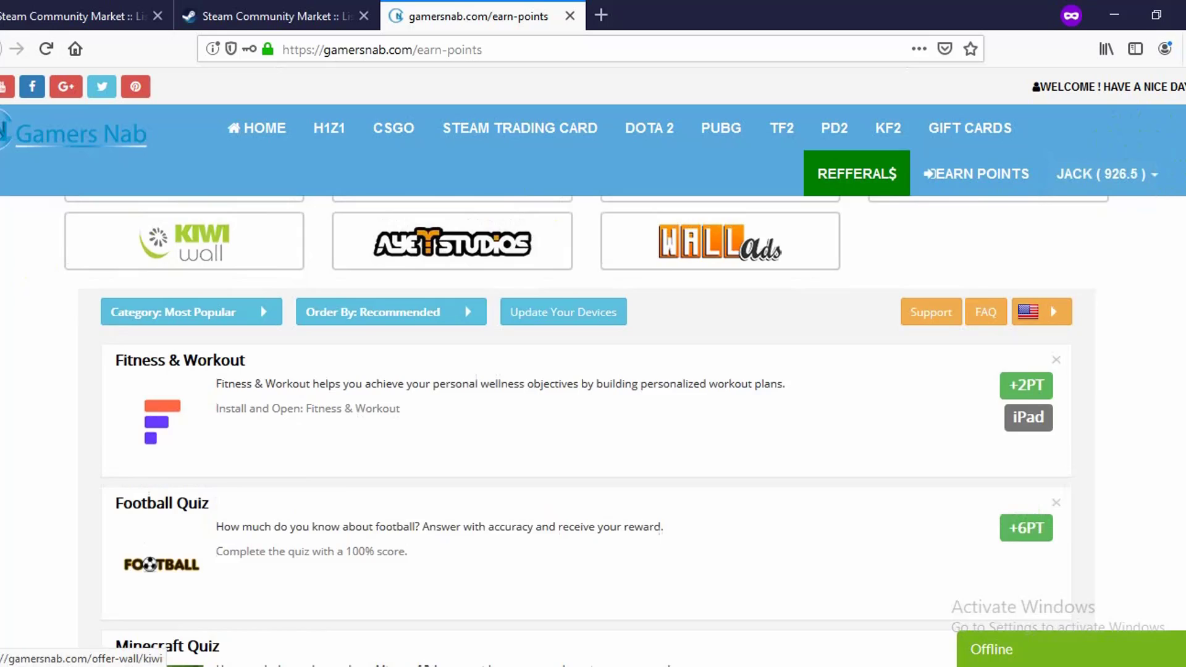
# Open GamersNab's CSGO skins page, check the Steam listing, and browse the item grid
pyautogui.click(374, 124)
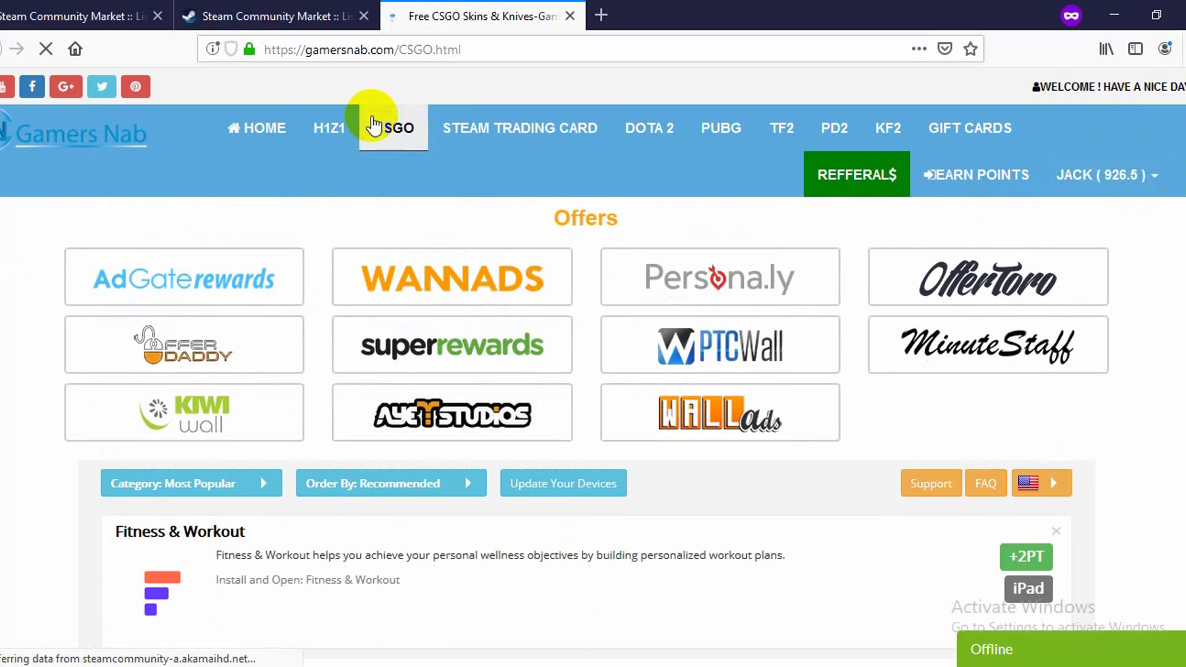
pyautogui.scroll(-3, 422, 484)
pyautogui.scroll(-1, 422, 485)
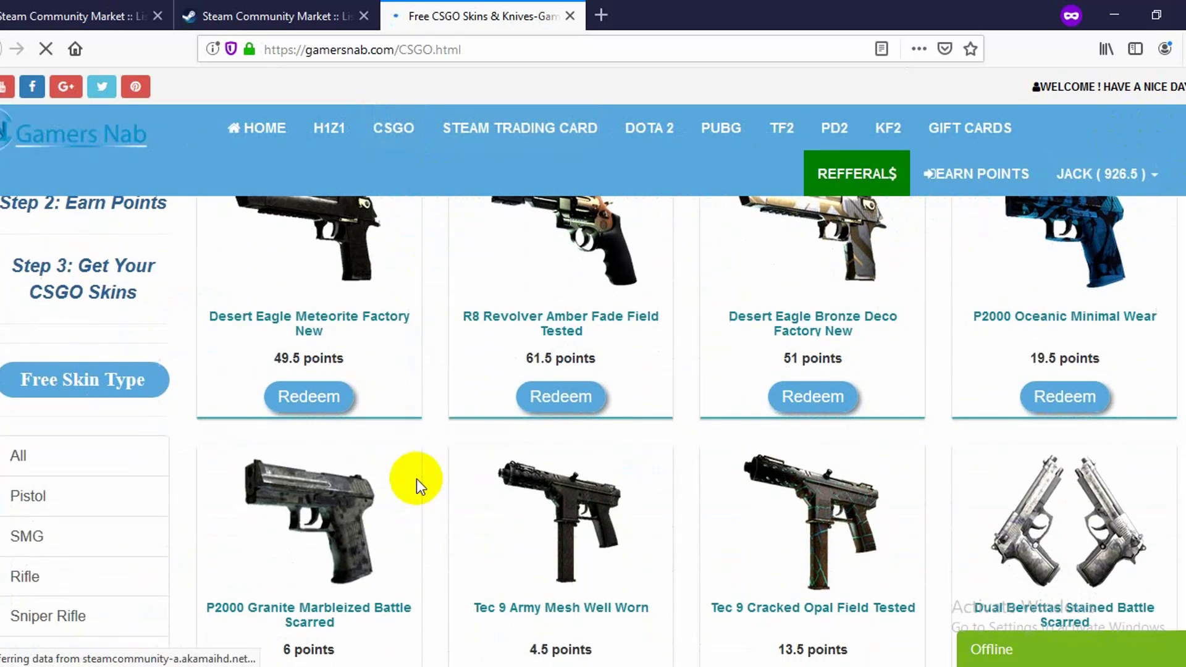
pyautogui.click(76, 9)
pyautogui.scroll(5, 667, 477)
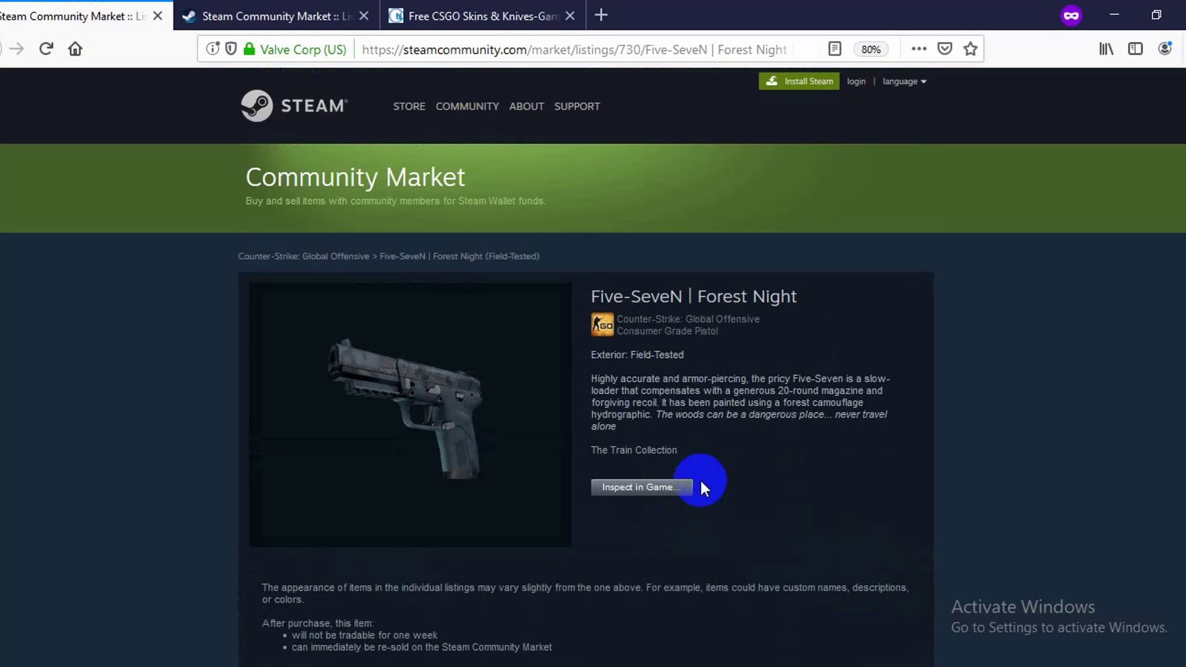
pyautogui.click(450, 13)
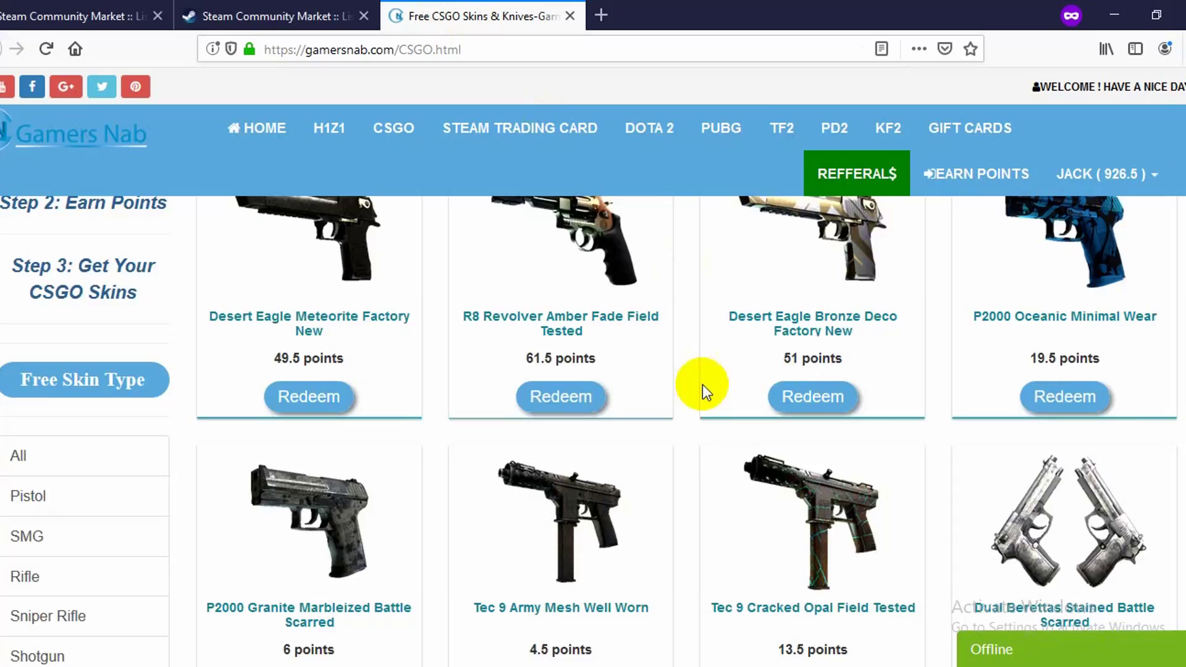
pyautogui.scroll(-4, 704, 390)
pyautogui.scroll(-4, 709, 453)
pyautogui.scroll(-5, 709, 457)
pyautogui.scroll(-1, 708, 460)
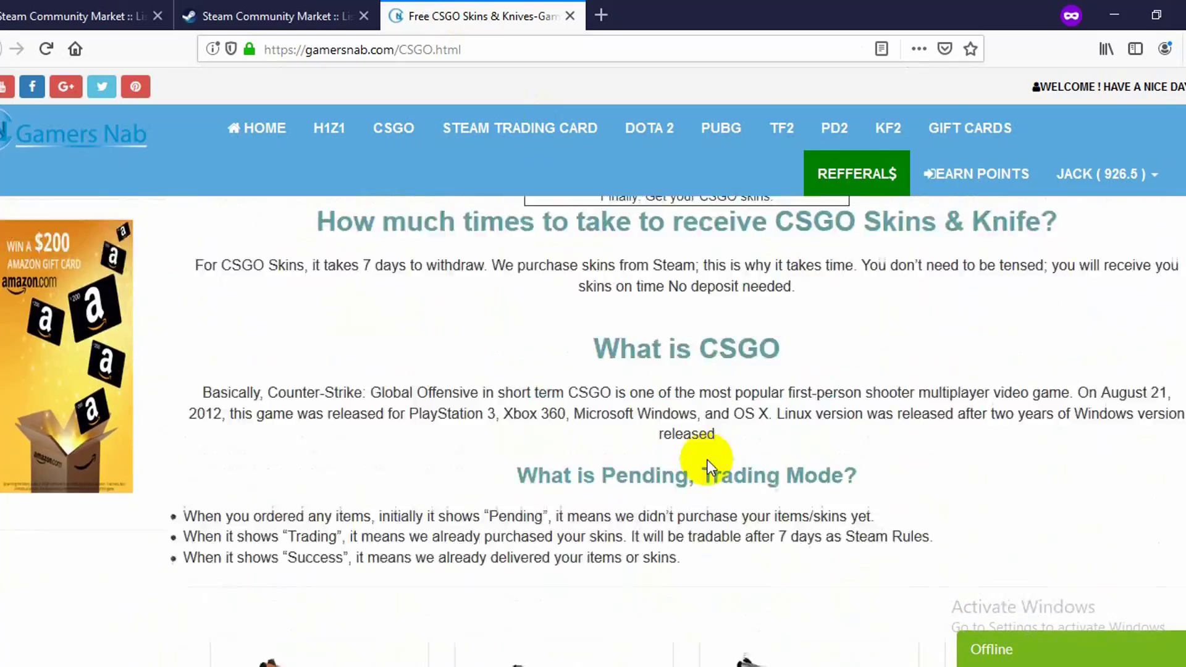
pyautogui.scroll(10, 707, 460)
pyautogui.scroll(2, 710, 455)
pyautogui.scroll(-5, 648, 547)
pyautogui.scroll(-3, 212, 496)
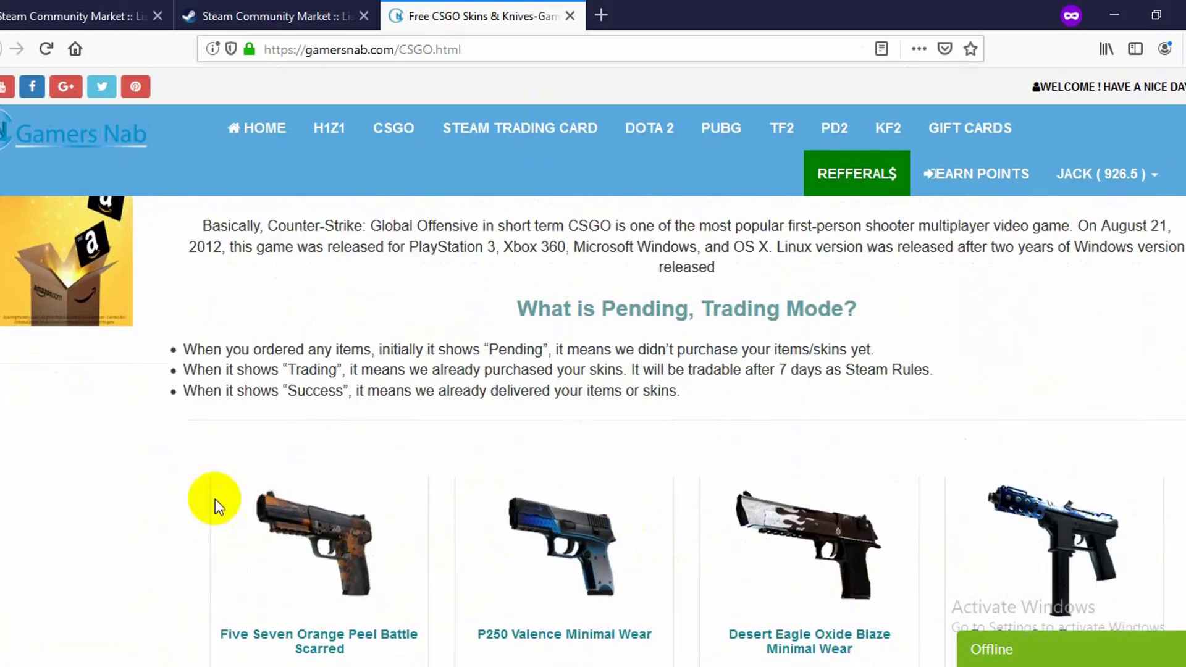
pyautogui.scroll(-3, 437, 485)
pyautogui.scroll(-4, 417, 319)
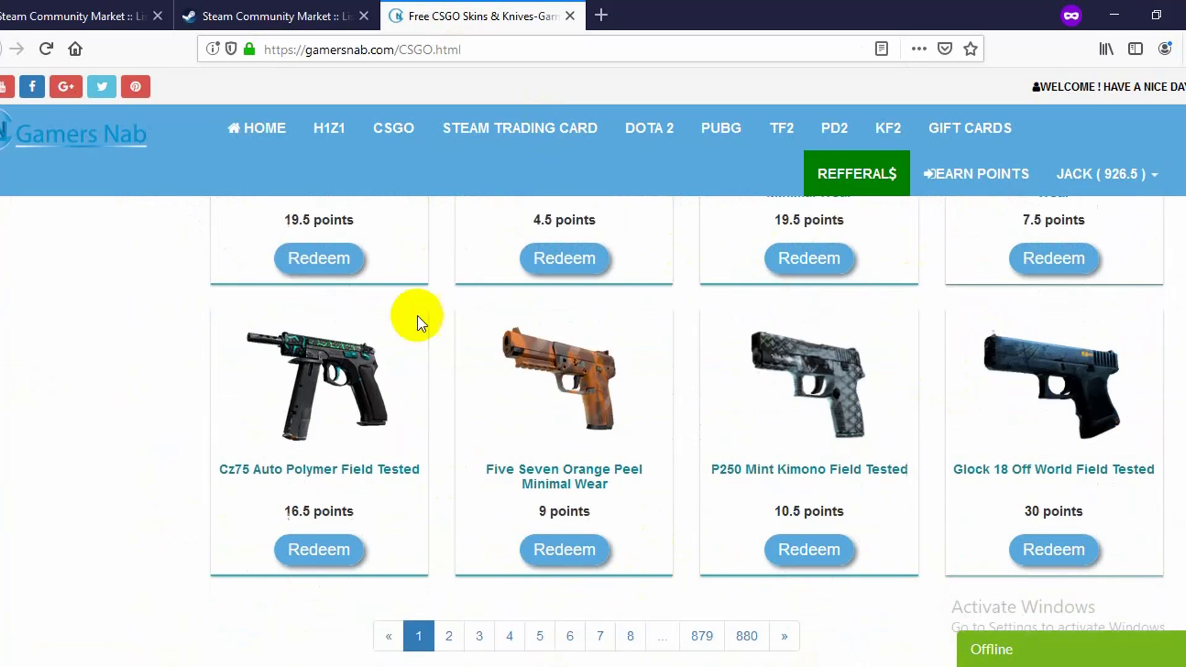
pyautogui.scroll(-3, 301, 312)
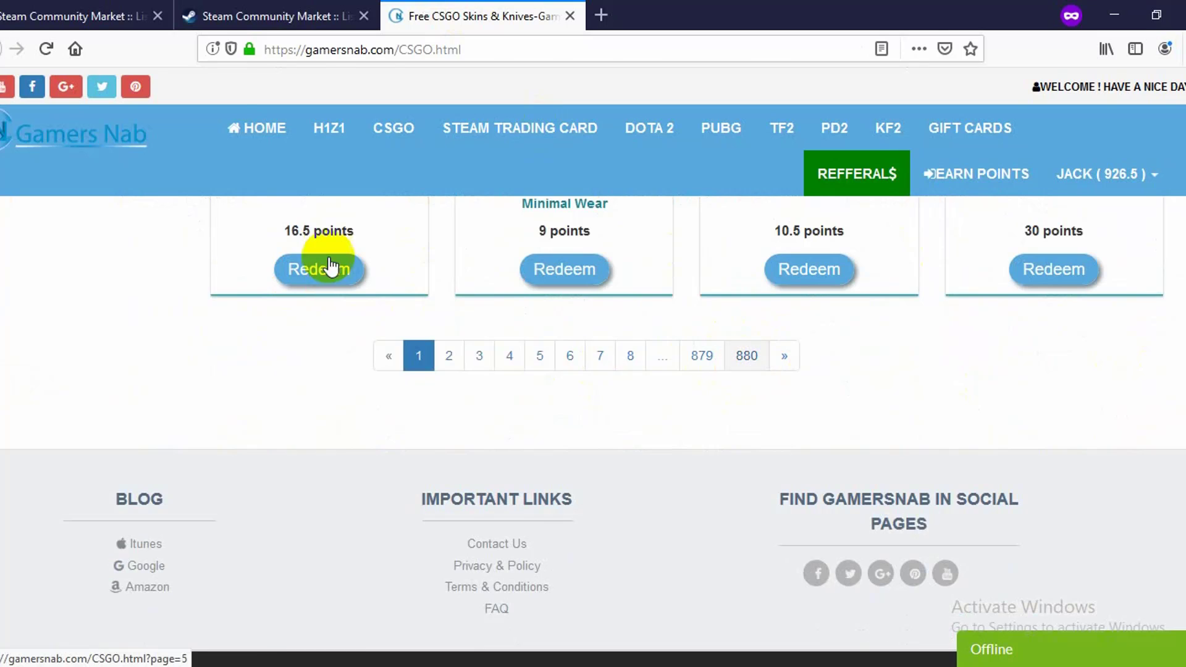
# Copy the 'Five-SeveN | Forest Night' title from the Steam listing
pyautogui.click(42, 16)
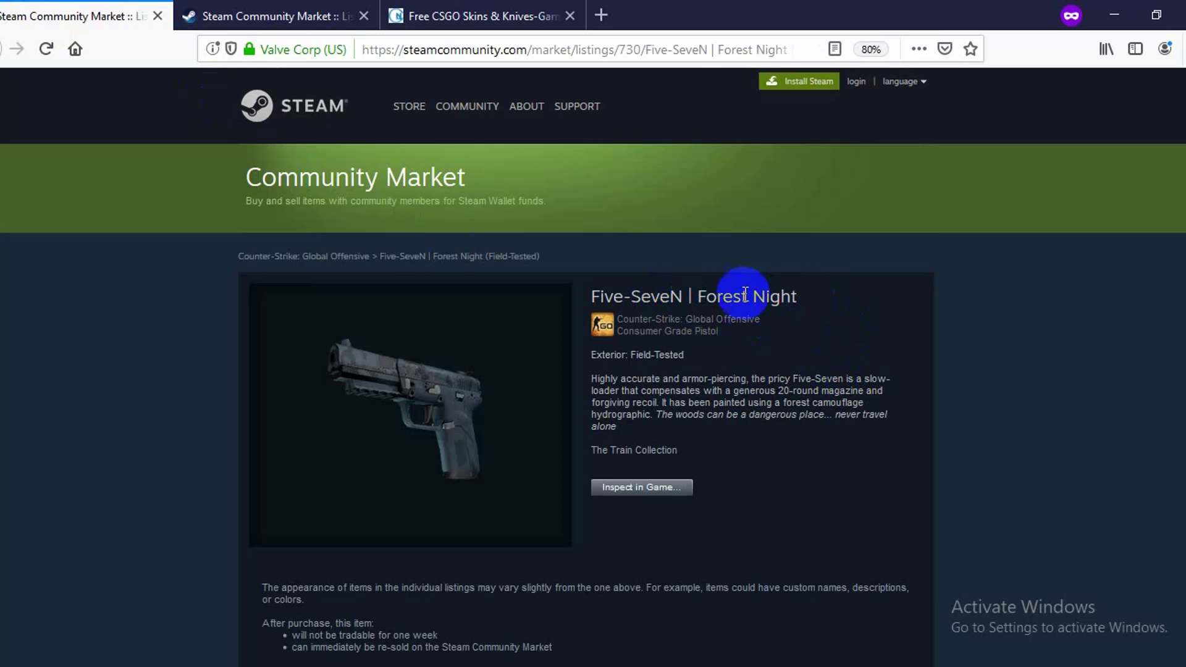
pyautogui.moveTo(793, 296); pyautogui.dragTo(569, 300)
pyautogui.rightClick(655, 296)
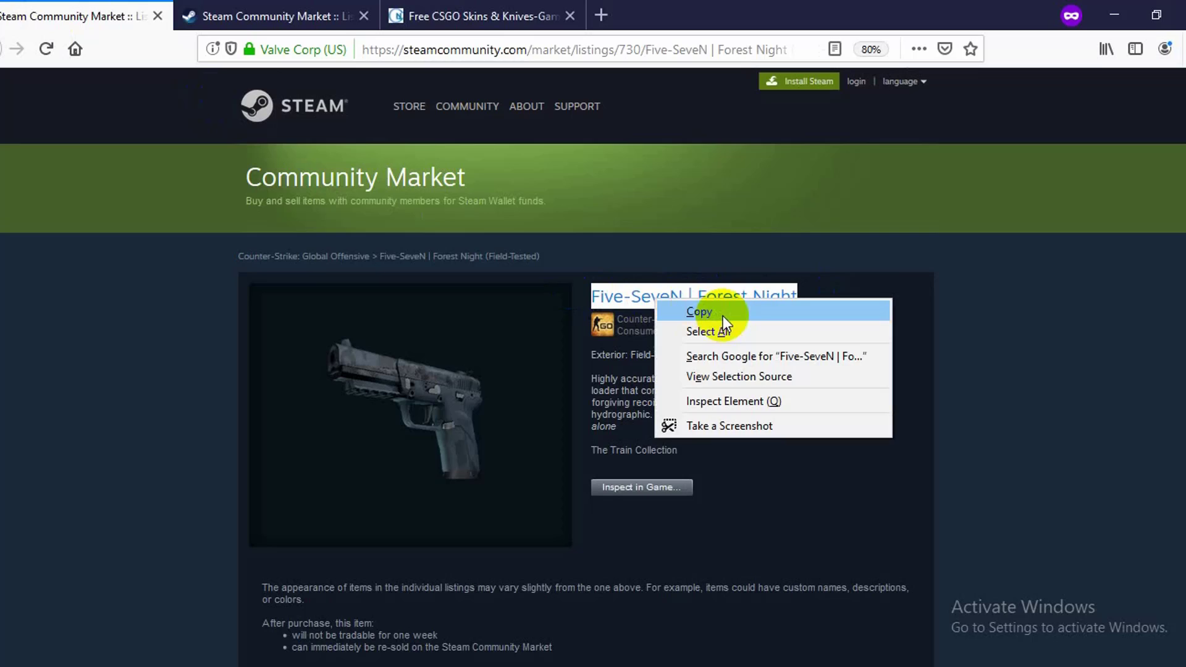
pyautogui.click(702, 312)
# Paste the title into GamersNab's search box and edit it to 'Five SeveN Forest Night'
pyautogui.click(482, 16)
pyautogui.scroll(5, 1183, 566)
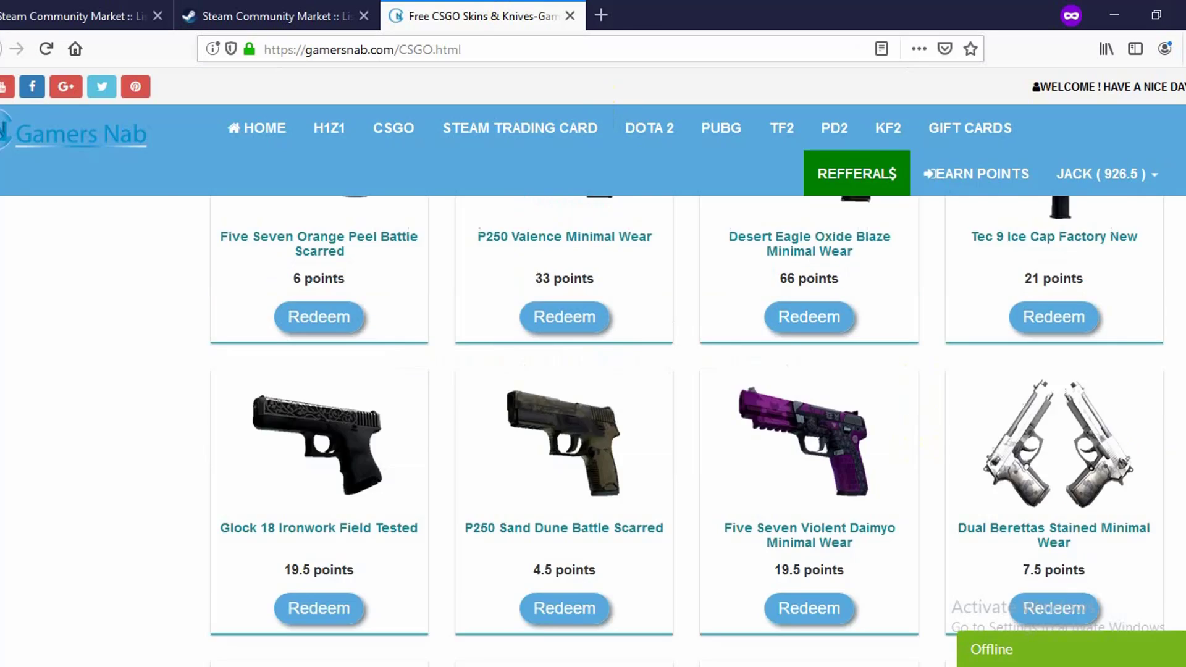
pyautogui.scroll(5, 1183, 566)
pyautogui.rightClick(622, 414)
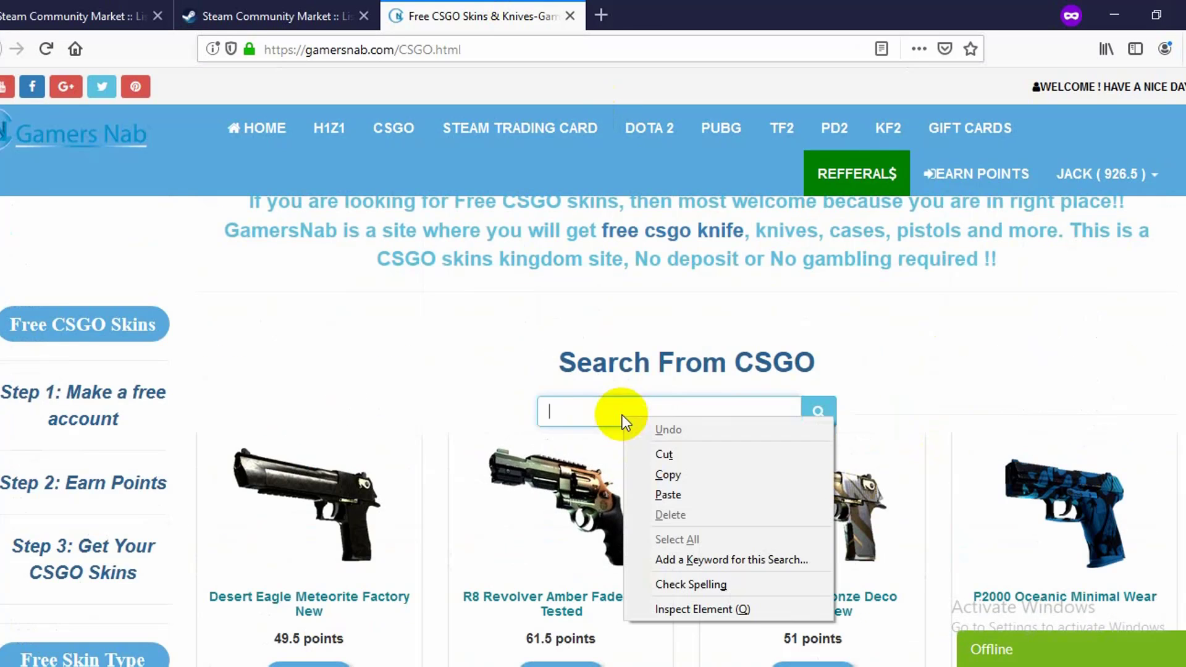
pyautogui.click(694, 495)
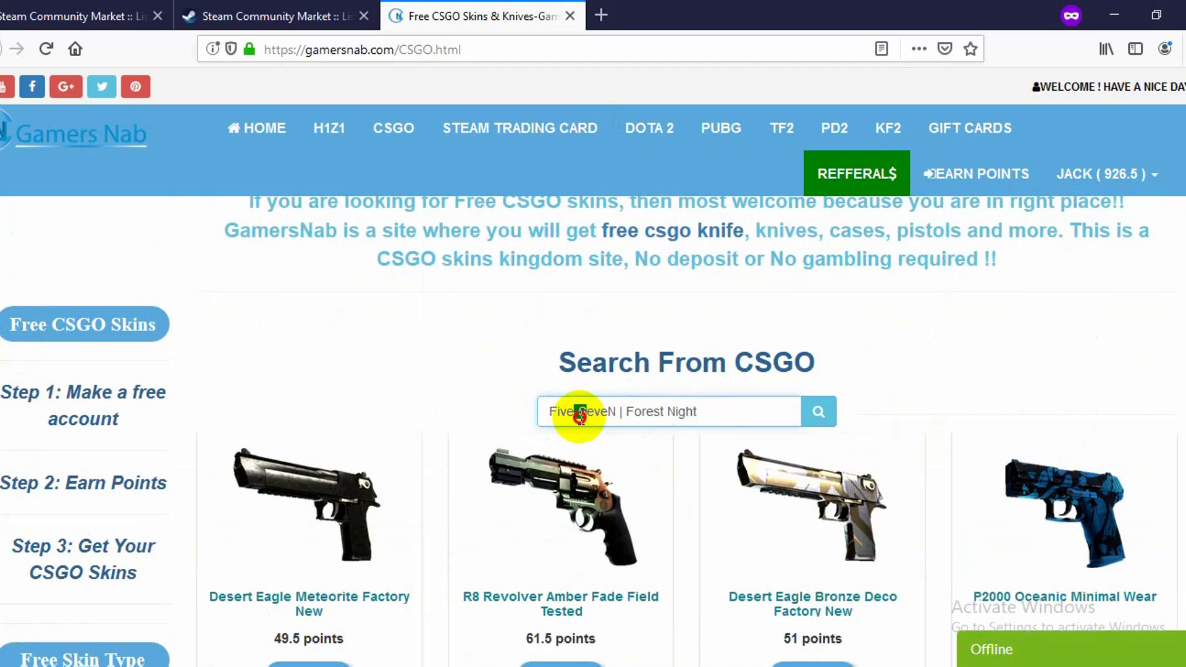
pyautogui.press('BackSpace')
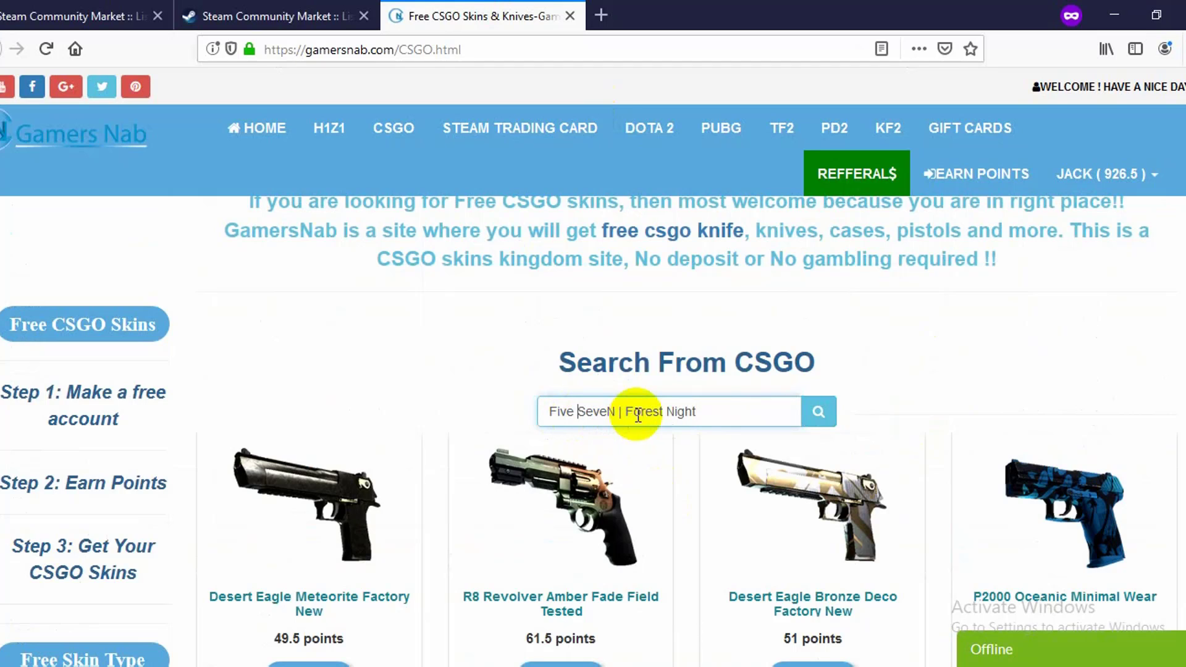
pyautogui.press('BackSpace')
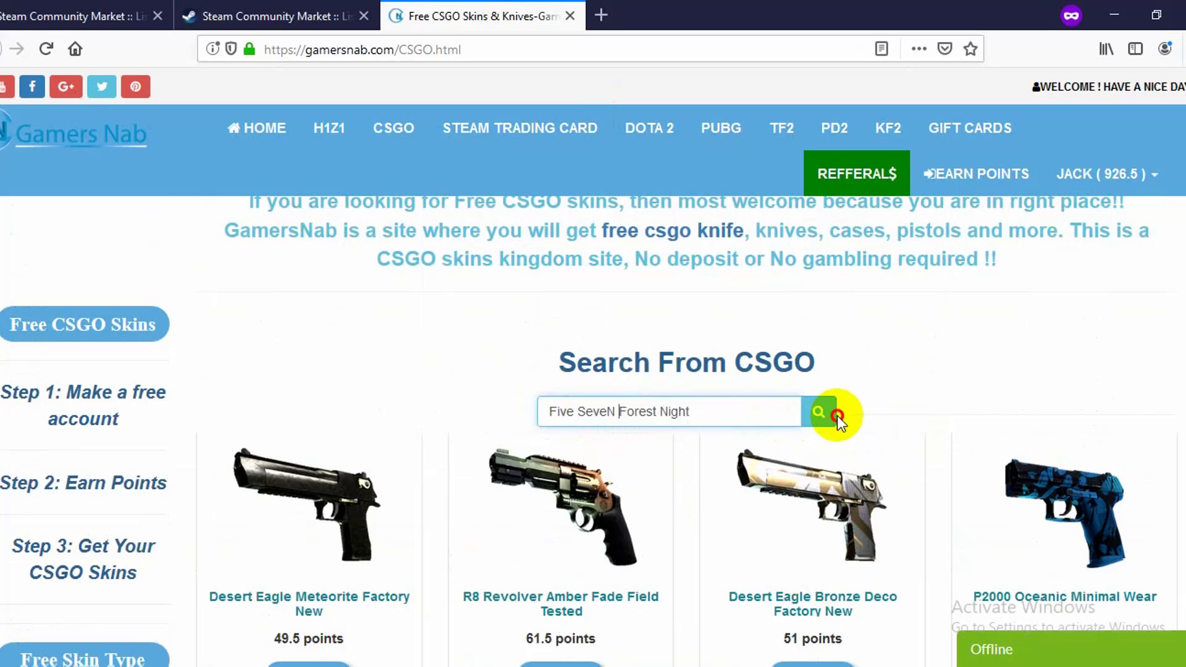
# Search for Five SeveN Forest Night and redeem the 4.5-point Well Worn skin
pyautogui.click(835, 416)
pyautogui.click(833, 417)
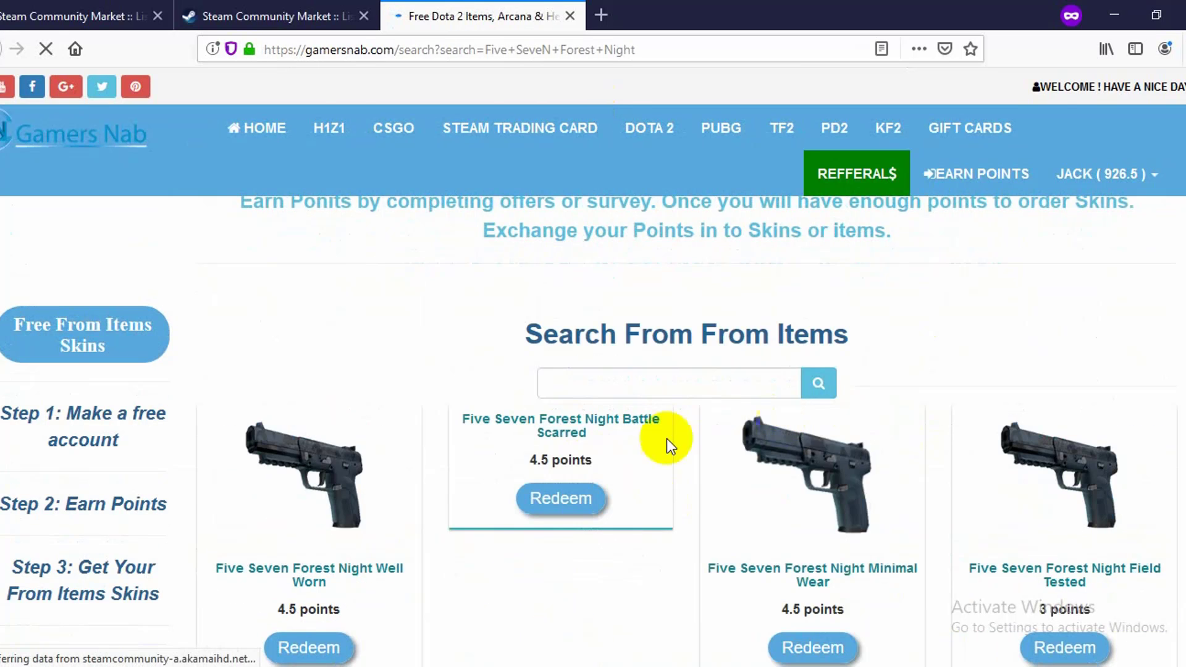
pyautogui.scroll(-1, 669, 510)
pyautogui.scroll(-3, 673, 574)
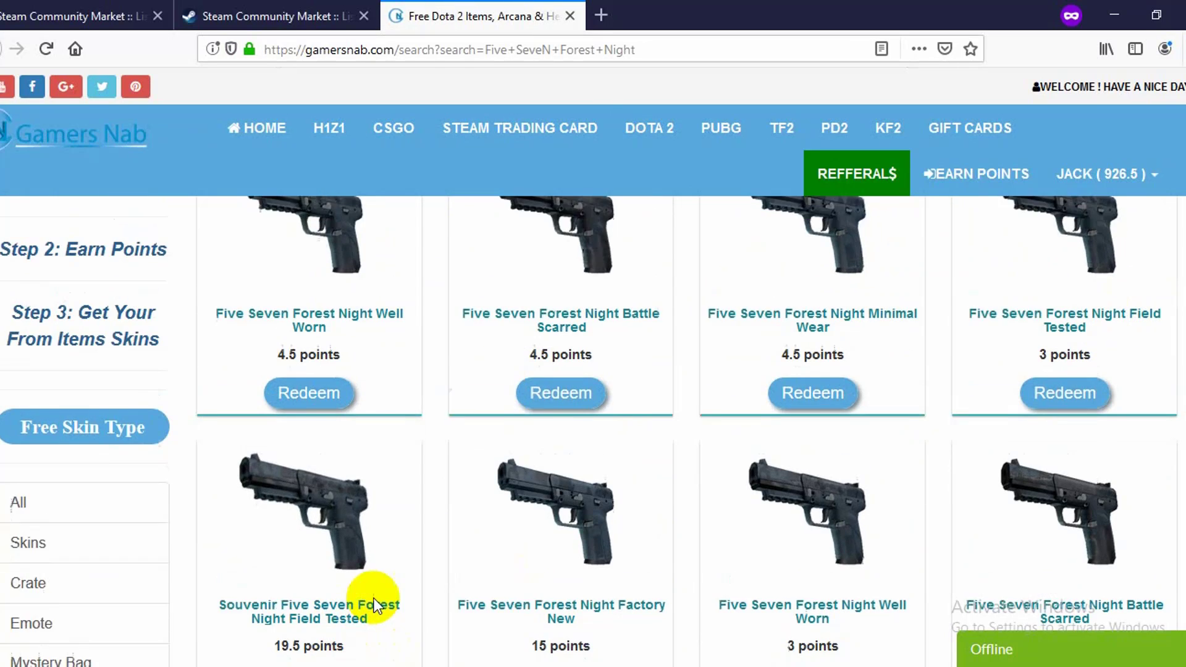
pyautogui.scroll(2, 300, 509)
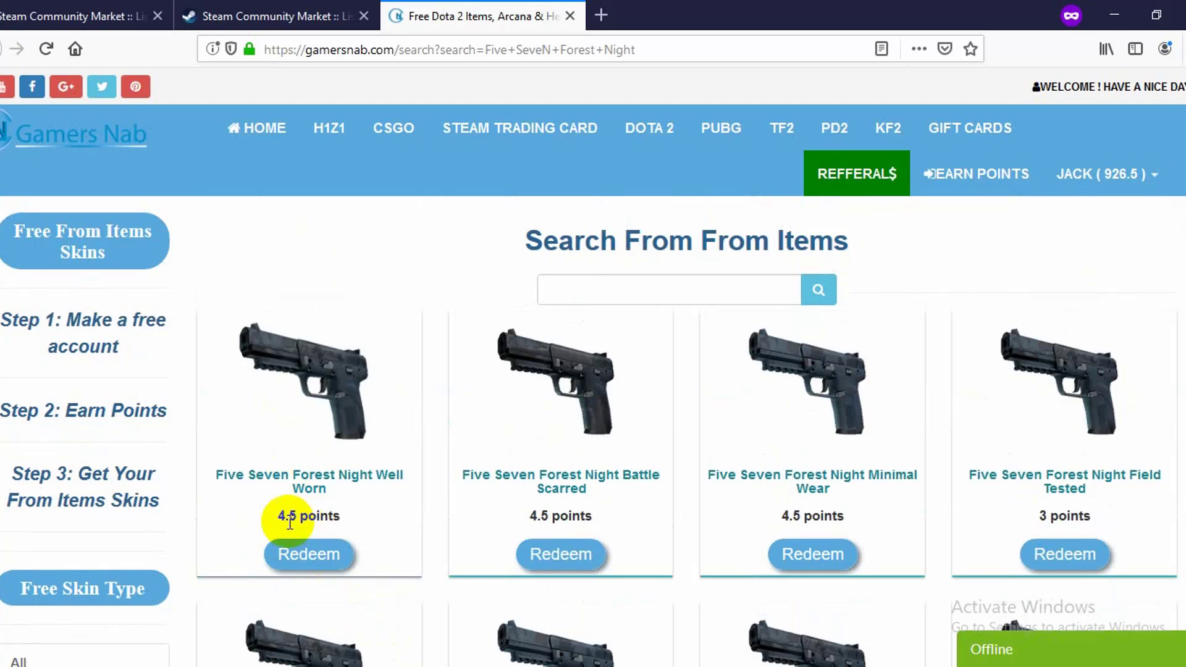
pyautogui.click(318, 560)
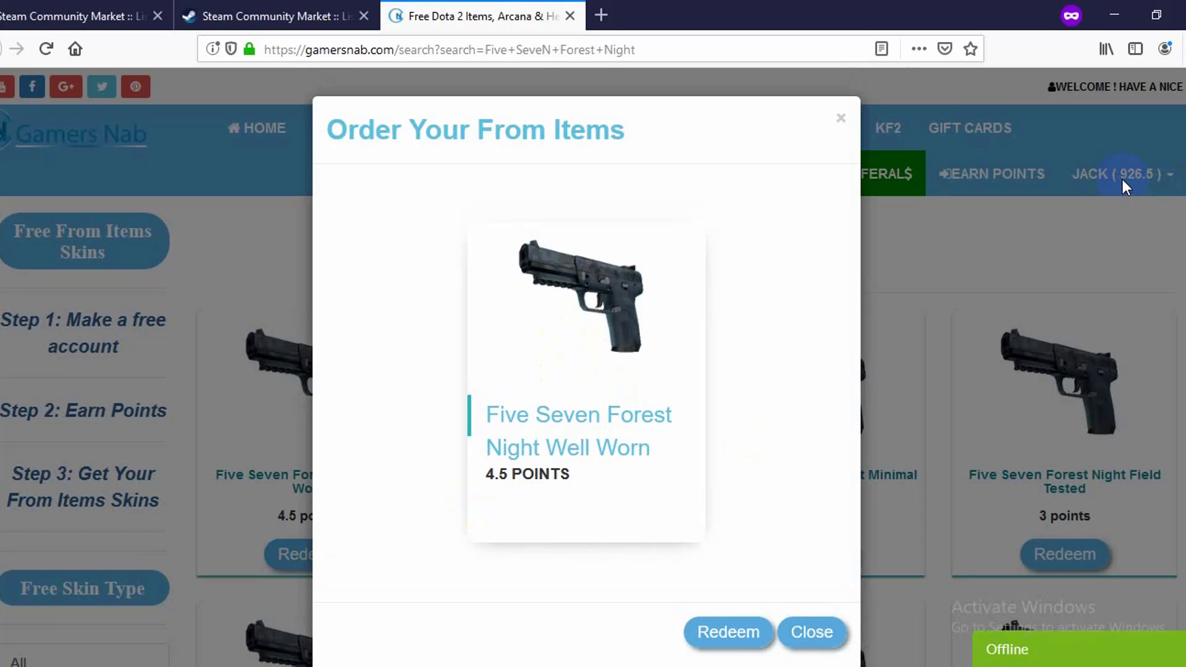
# Confirm the Five Seven Forest Night Well Worn order and dismiss the success message
pyautogui.click(718, 640)
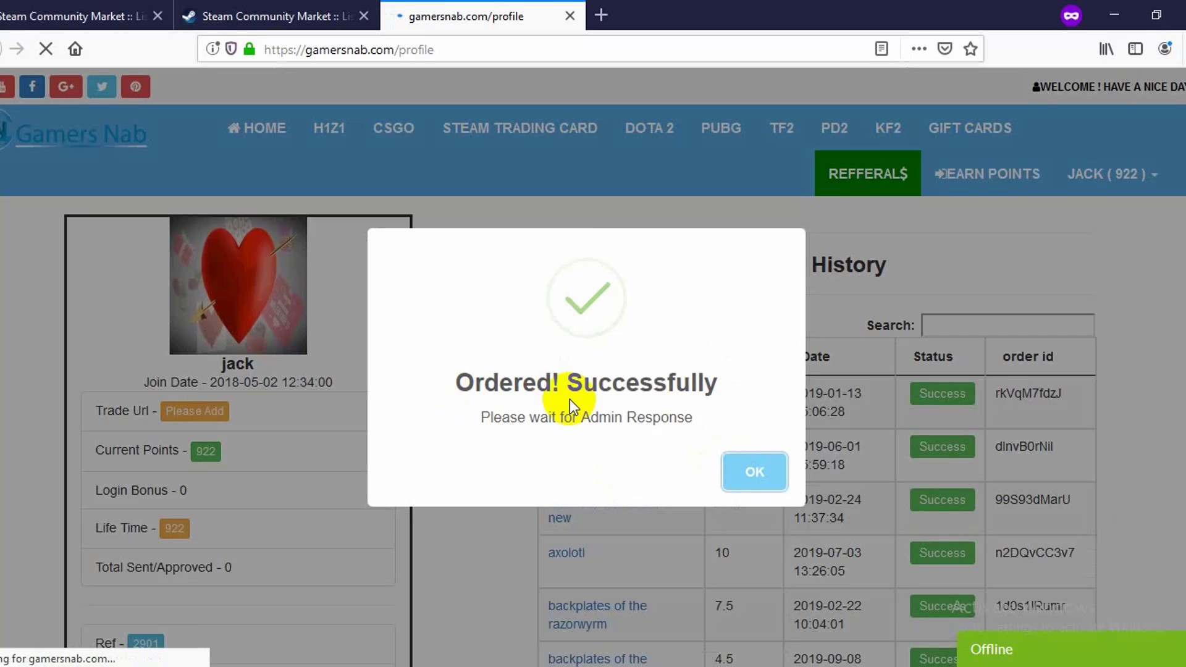
pyautogui.click(755, 473)
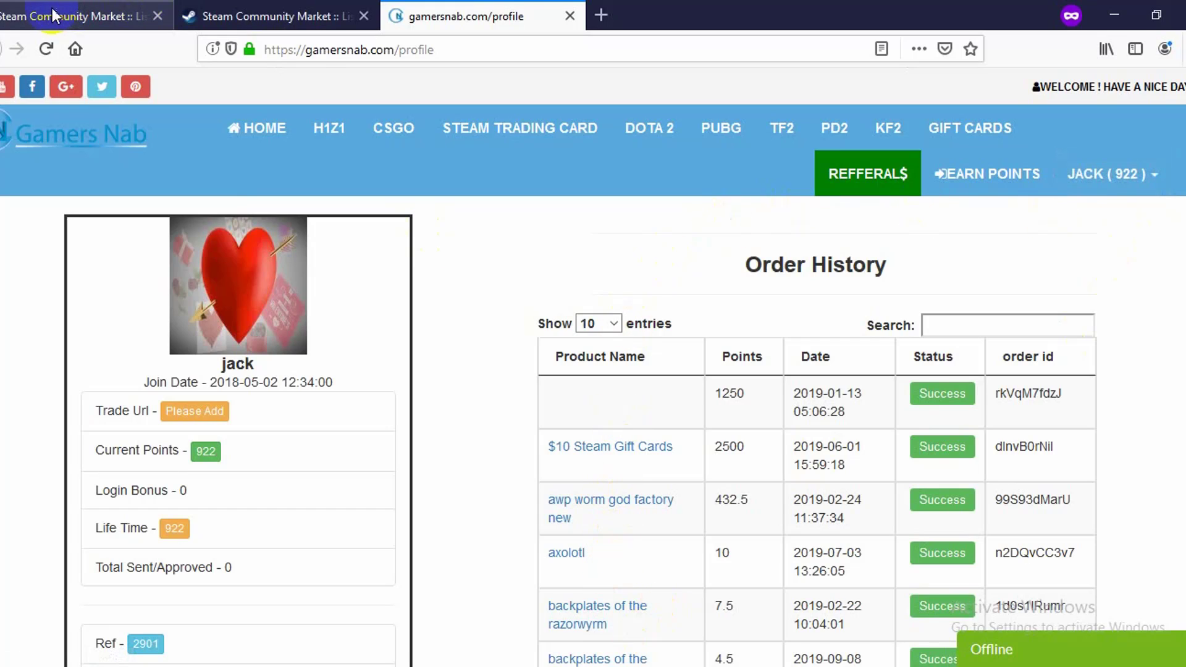
# Check the Tec-9 Army Mesh Steam listing, then reopen GamersNab's CSGO skins search
pyautogui.click(276, 16)
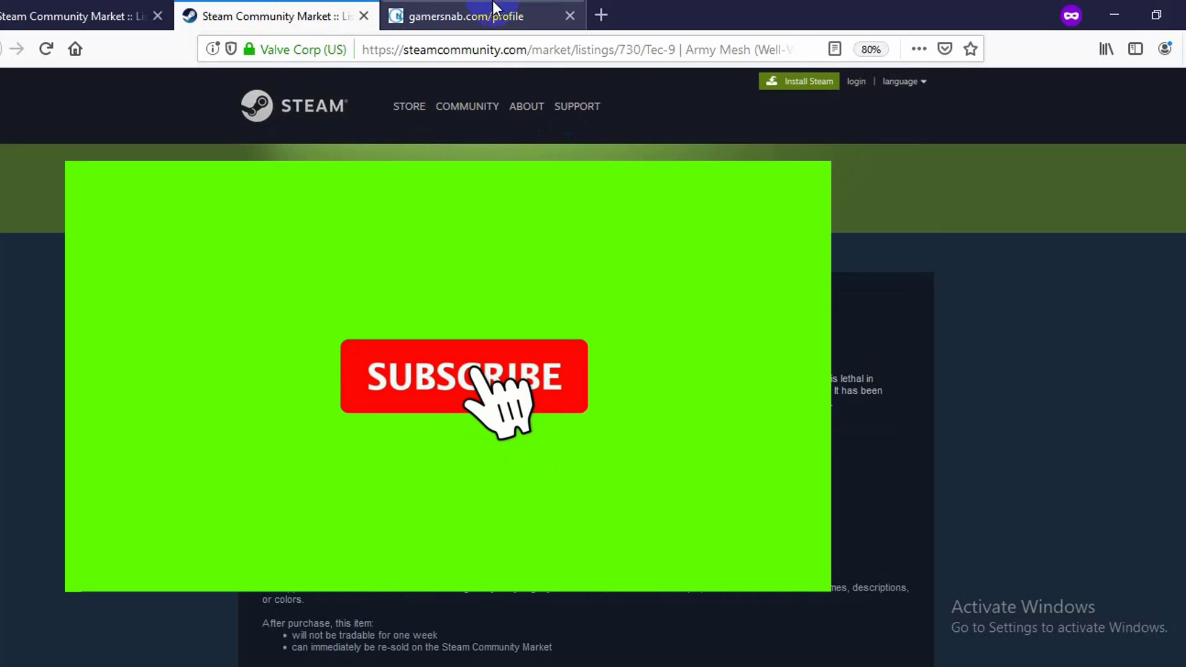
pyautogui.click(493, 7)
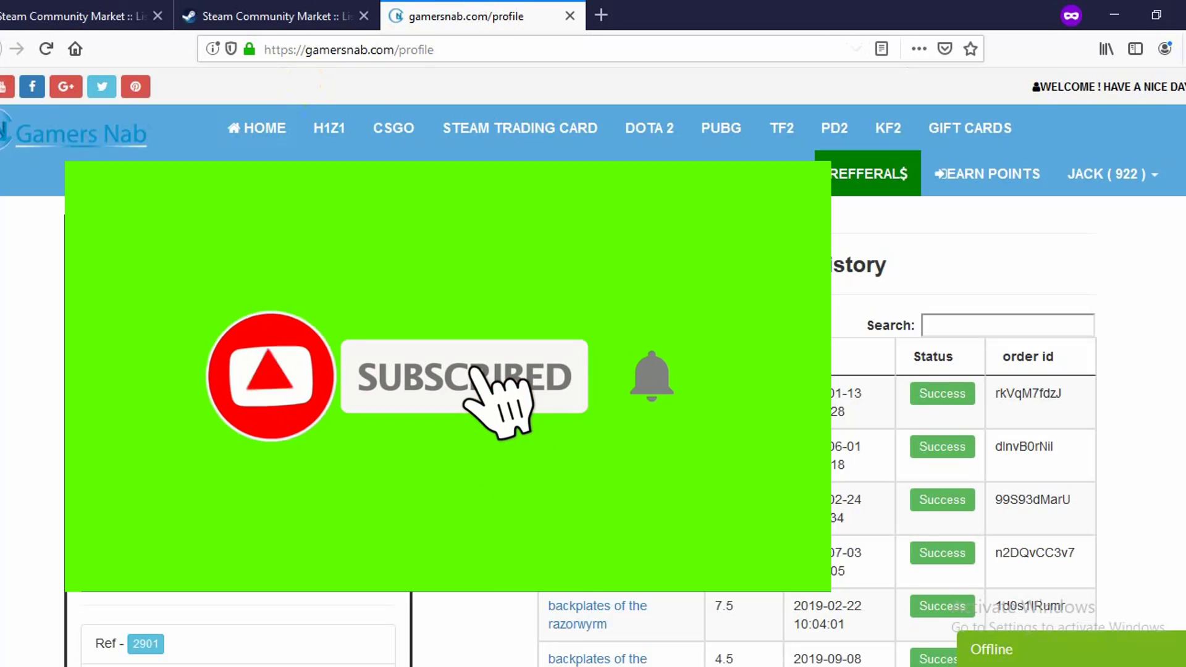
pyautogui.click(389, 137)
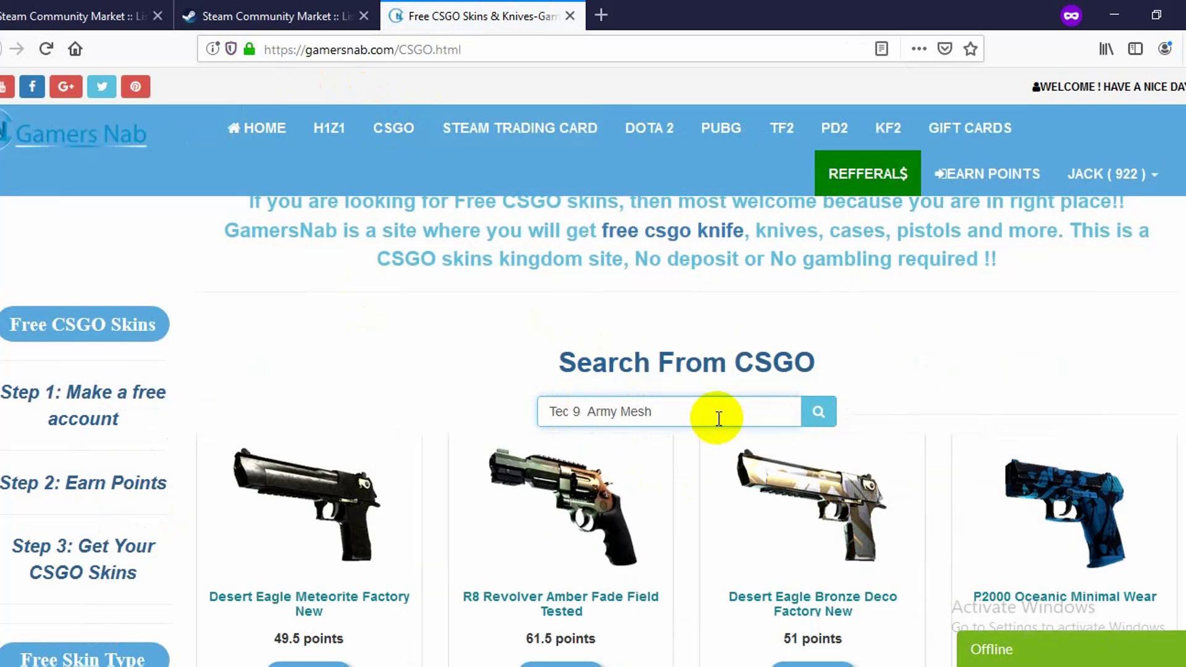
pyautogui.click(816, 414)
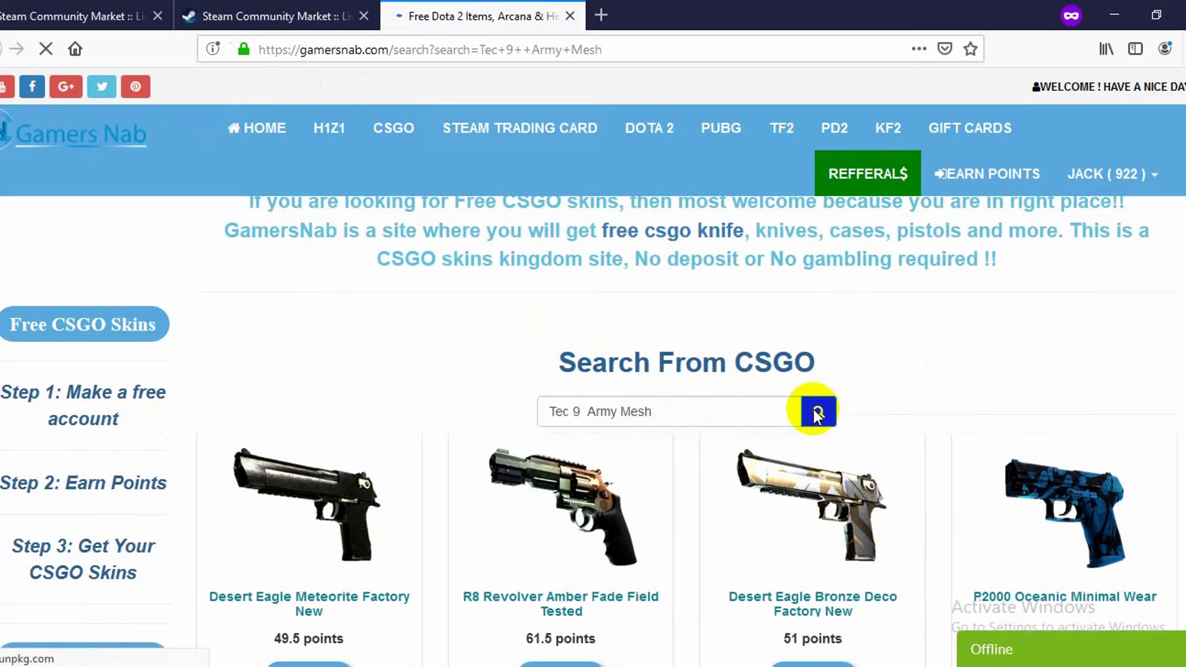
# Search GamersNab for the pasted Steam name, edited to 'Tec 9 Army Mesh'
pyautogui.click(653, 387)
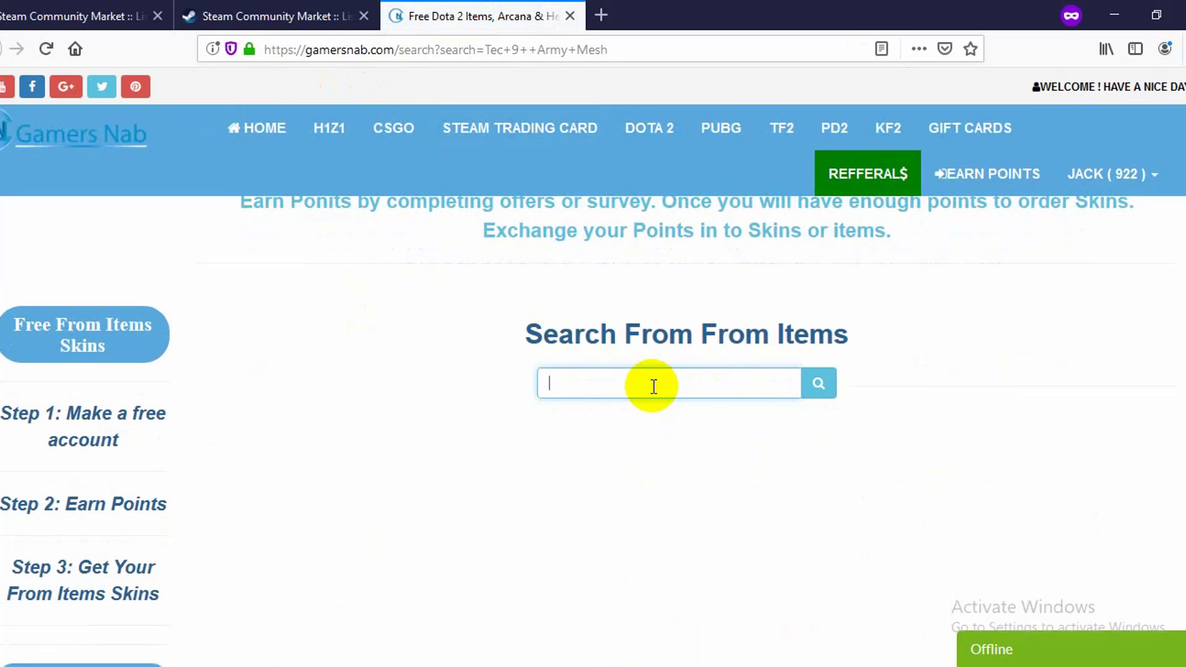
pyautogui.write('Tec-9 | Army Mesh')
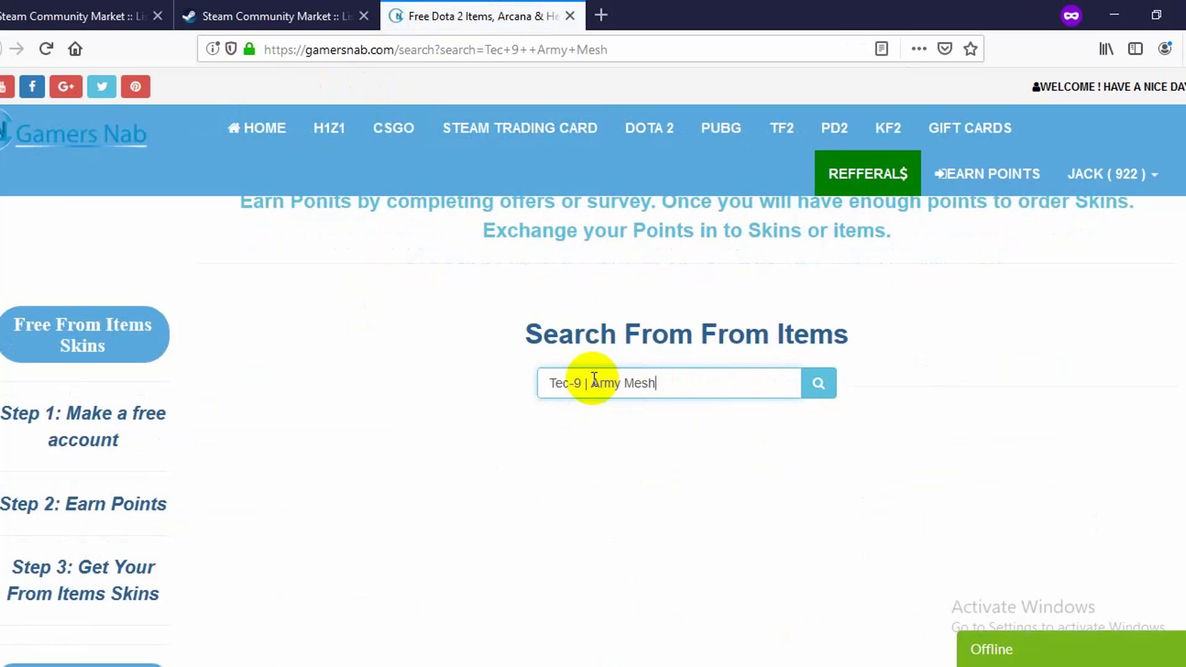
pyautogui.click(582, 383)
pyautogui.press('BackSpace')
pyautogui.press('BackSpace')
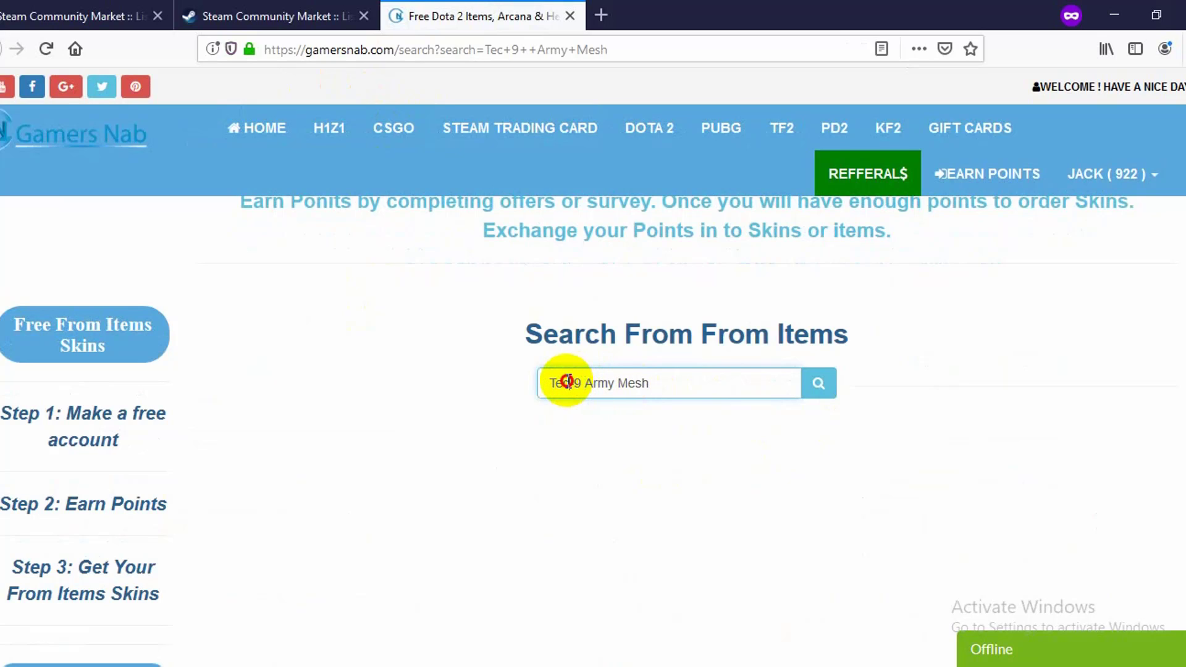
pyautogui.click(572, 382)
pyautogui.press('BackSpace')
pyautogui.click(820, 384)
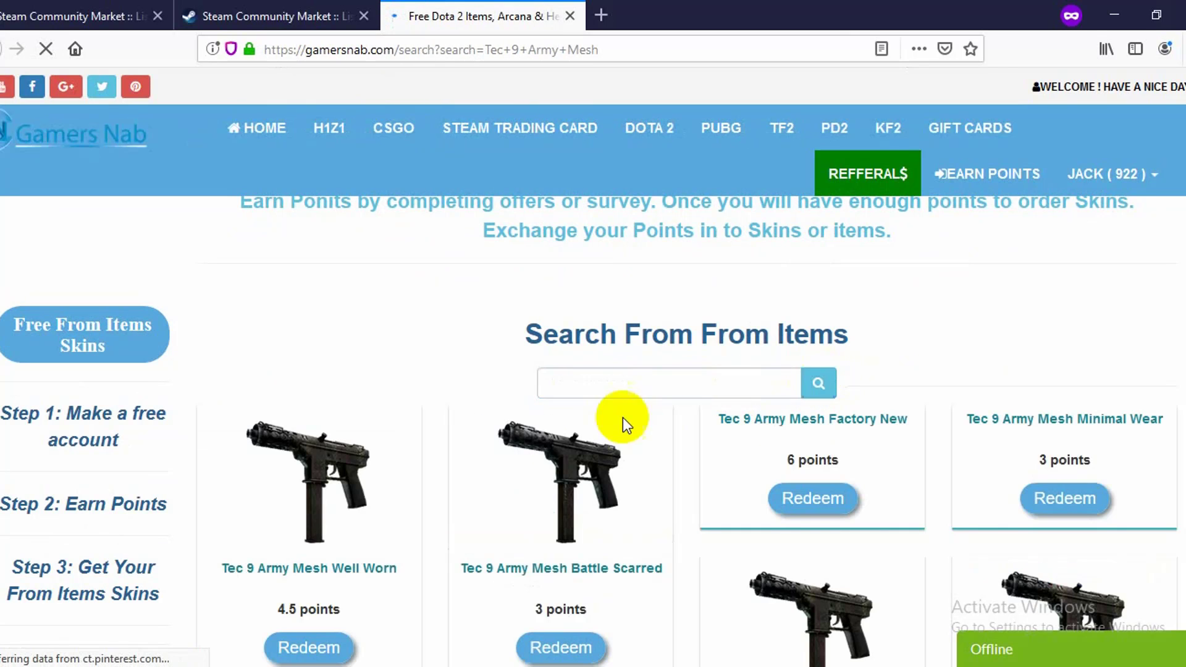
pyautogui.scroll(-1, 521, 595)
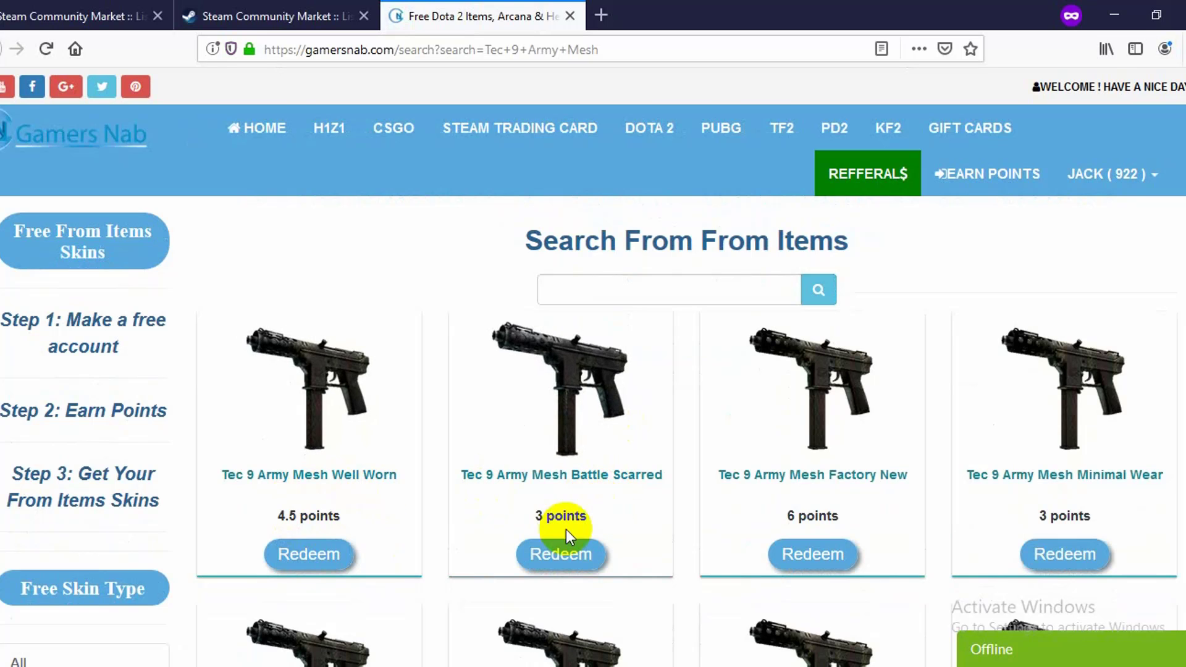
# Redeem the 3-point Tec-9 Army Mesh Battle Scarred skin, leaving 919 points
pyautogui.click(546, 561)
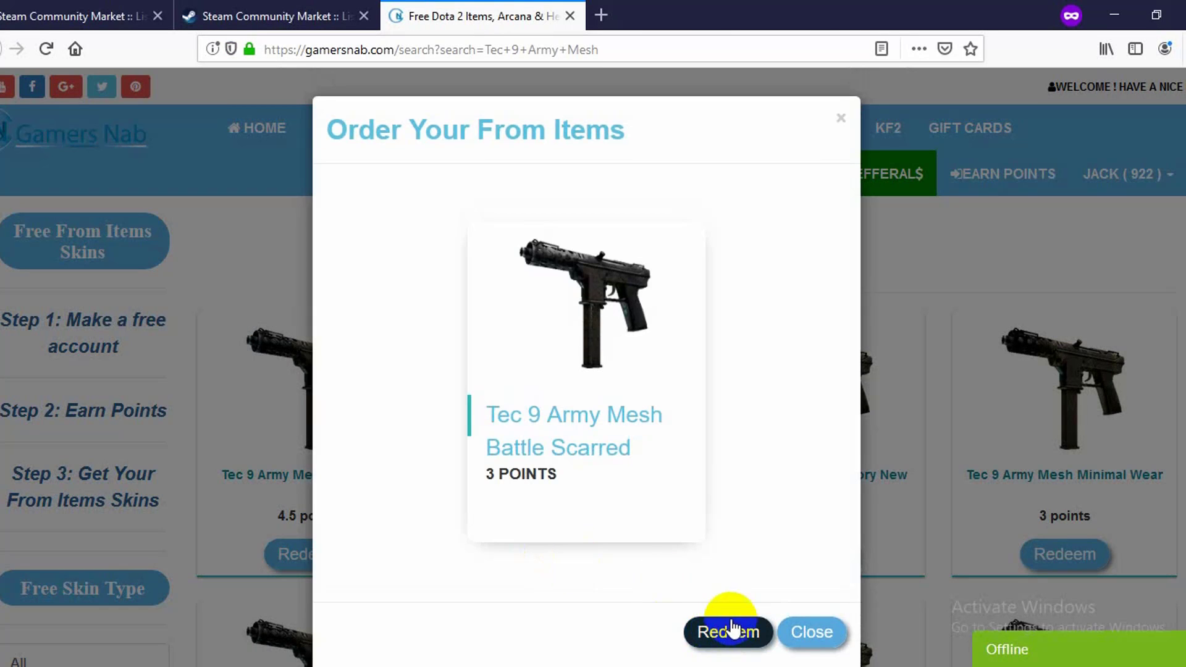
pyautogui.click(728, 634)
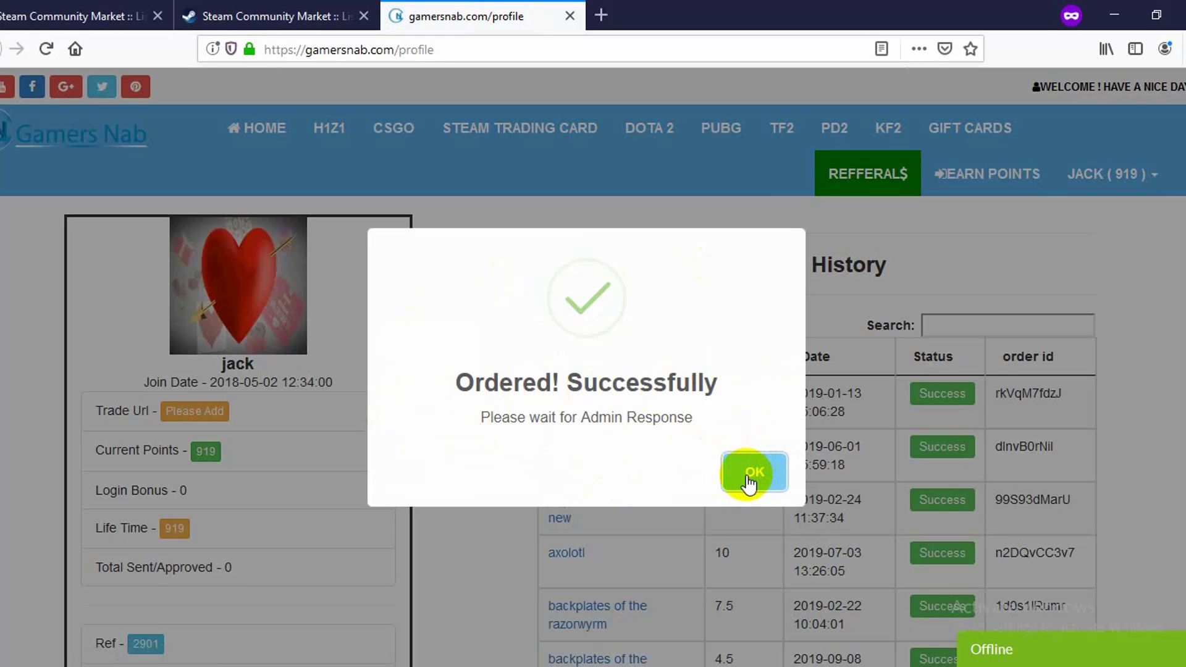
pyautogui.click(747, 478)
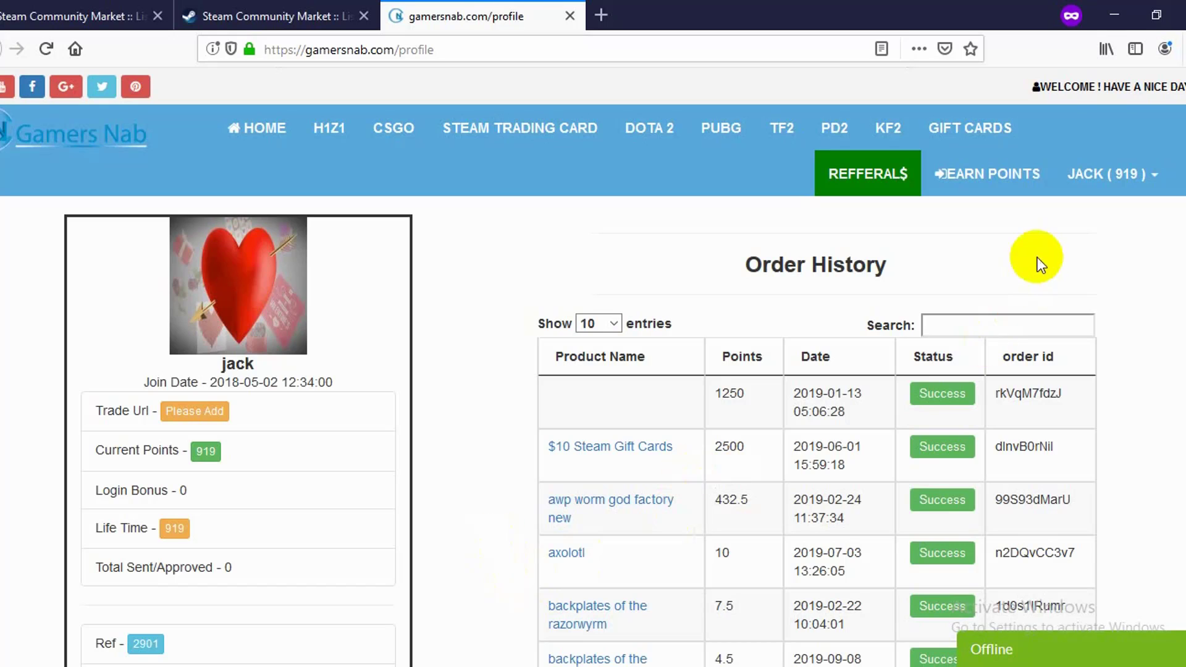
pyautogui.scroll(-3, 1103, 478)
pyautogui.scroll(-4, 1103, 482)
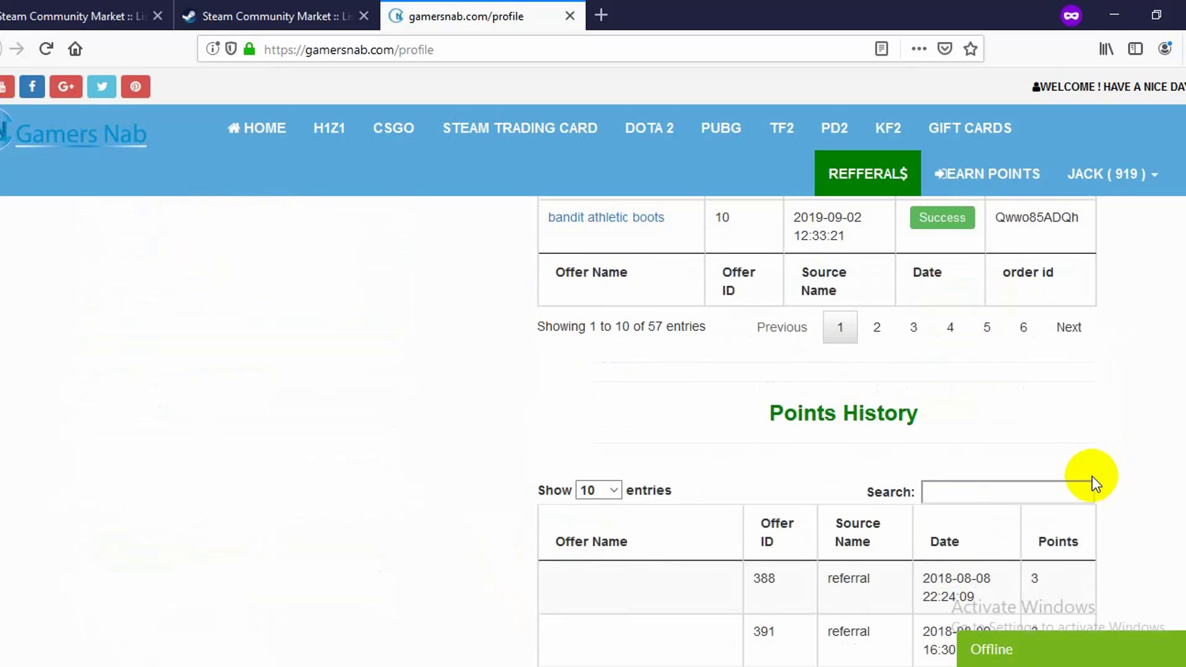
pyautogui.scroll(-1, 1110, 524)
pyautogui.scroll(-2, 1111, 524)
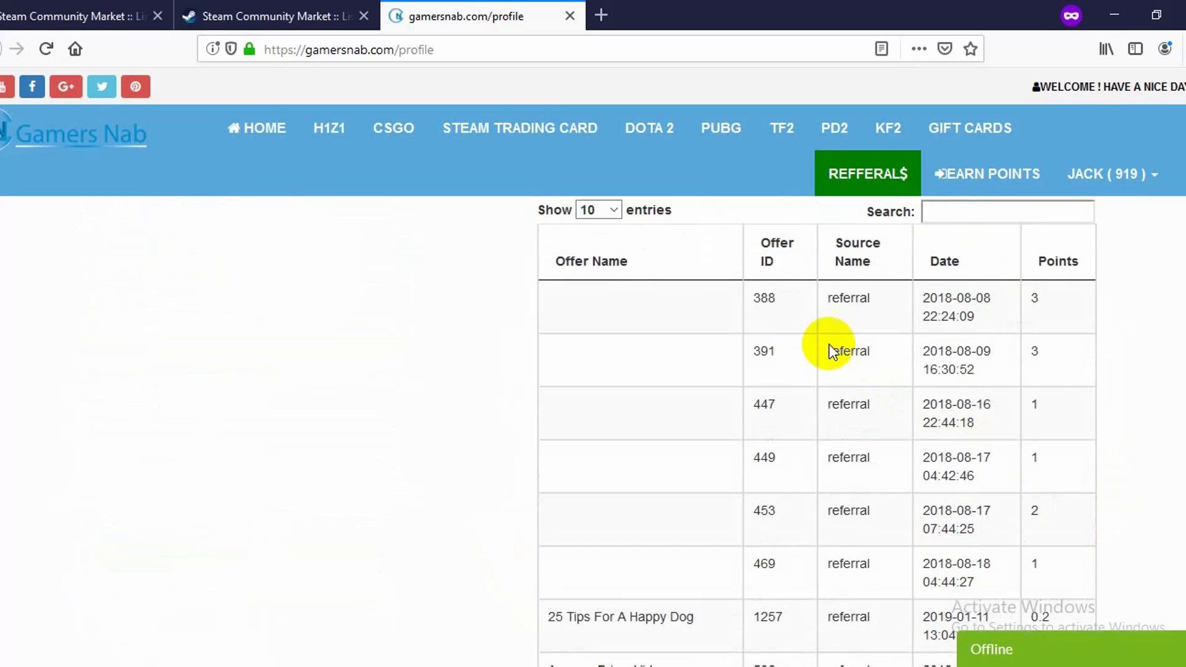
pyautogui.scroll(-1, 875, 498)
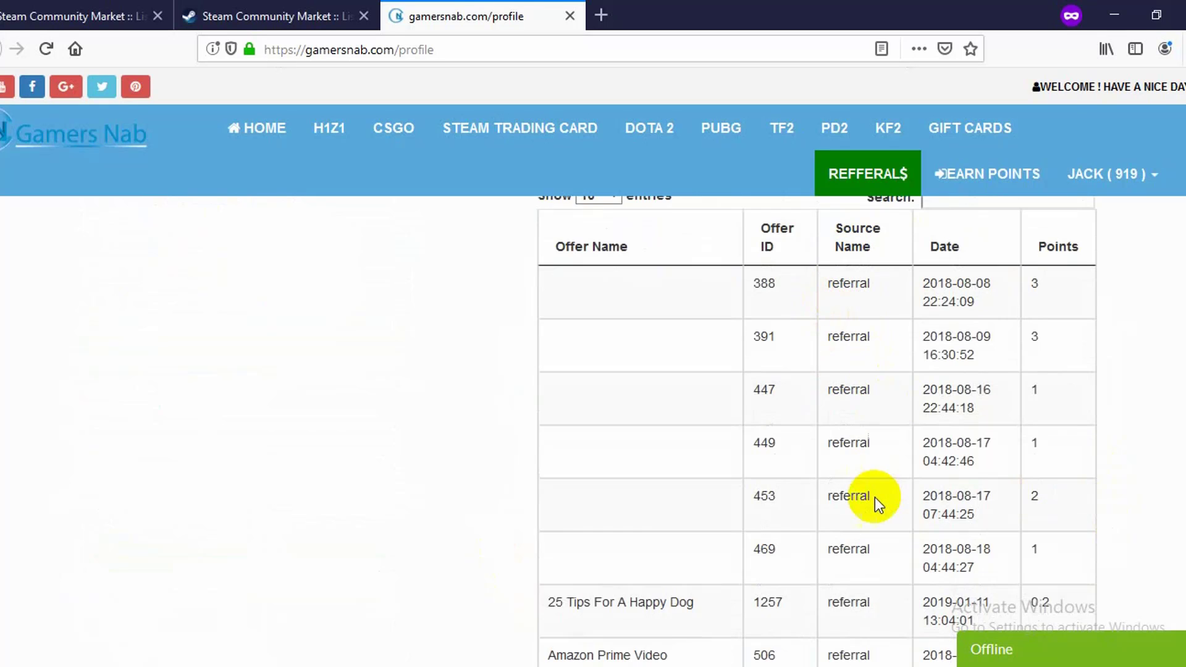
pyautogui.scroll(-3, 877, 500)
pyautogui.scroll(3, 878, 506)
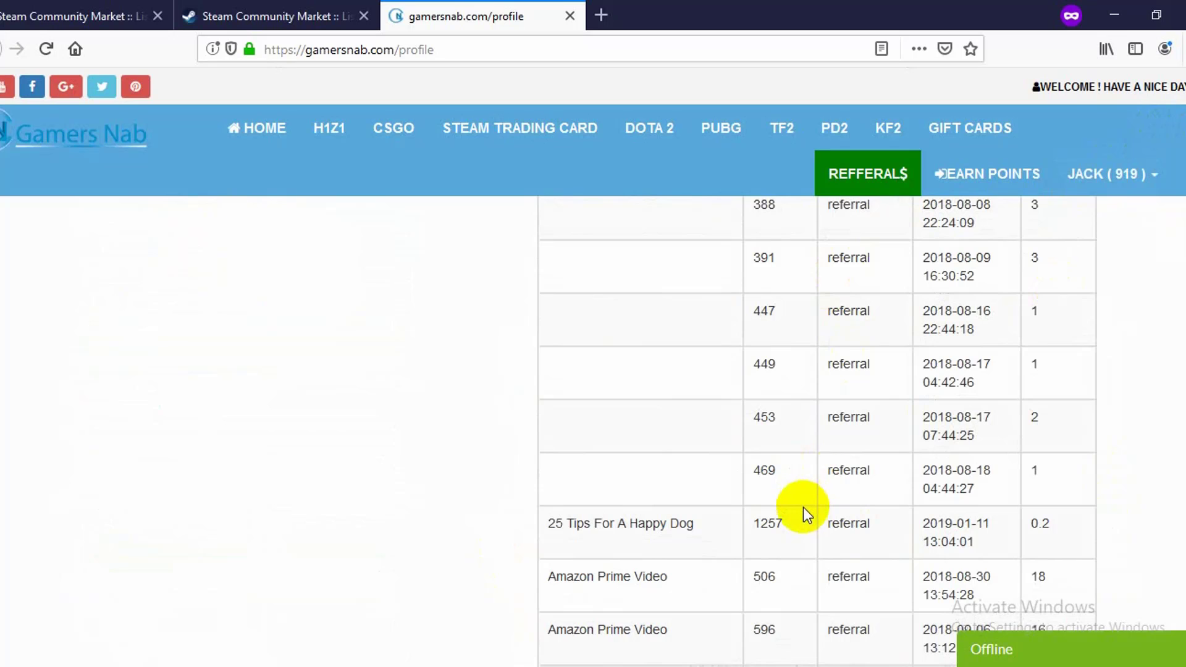
pyautogui.scroll(3, 802, 515)
pyautogui.scroll(5, 807, 530)
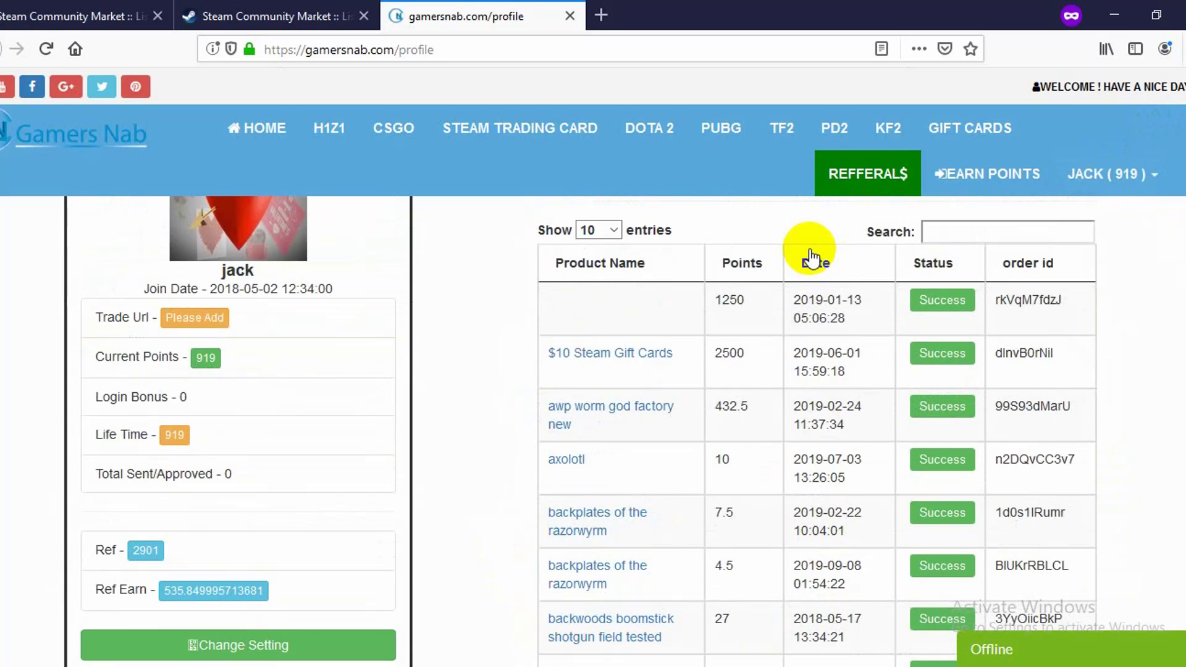
pyautogui.click(871, 180)
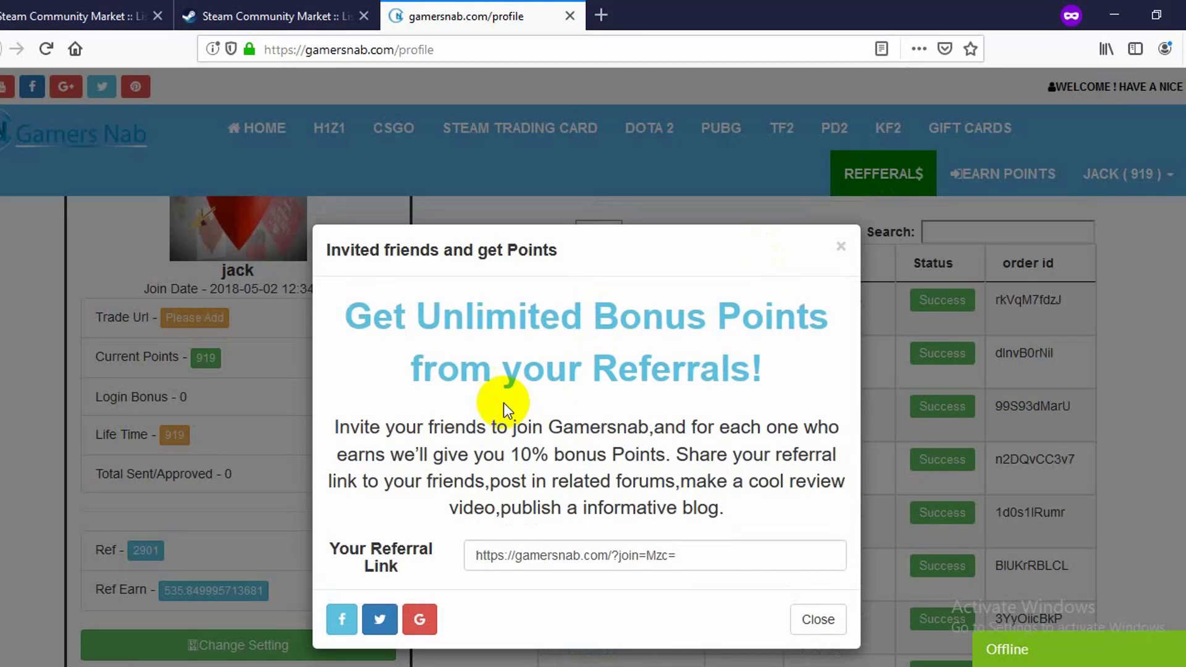
pyautogui.rightClick(541, 560)
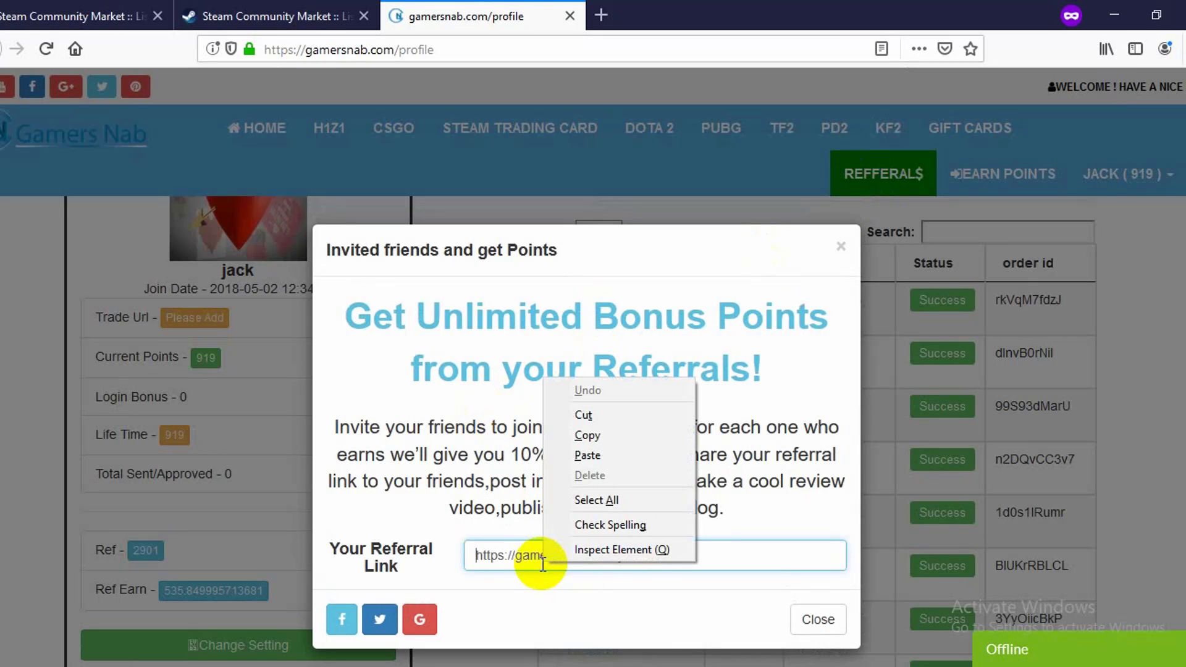
pyautogui.click(590, 436)
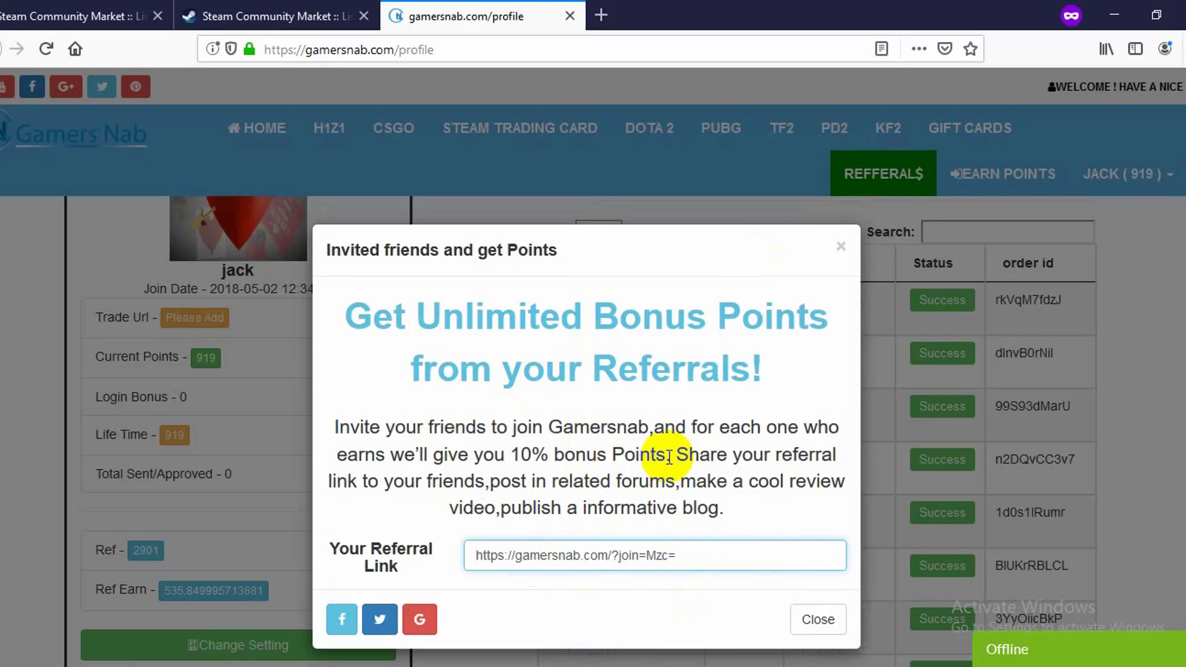
pyautogui.moveTo(667, 456); pyautogui.dragTo(510, 466)
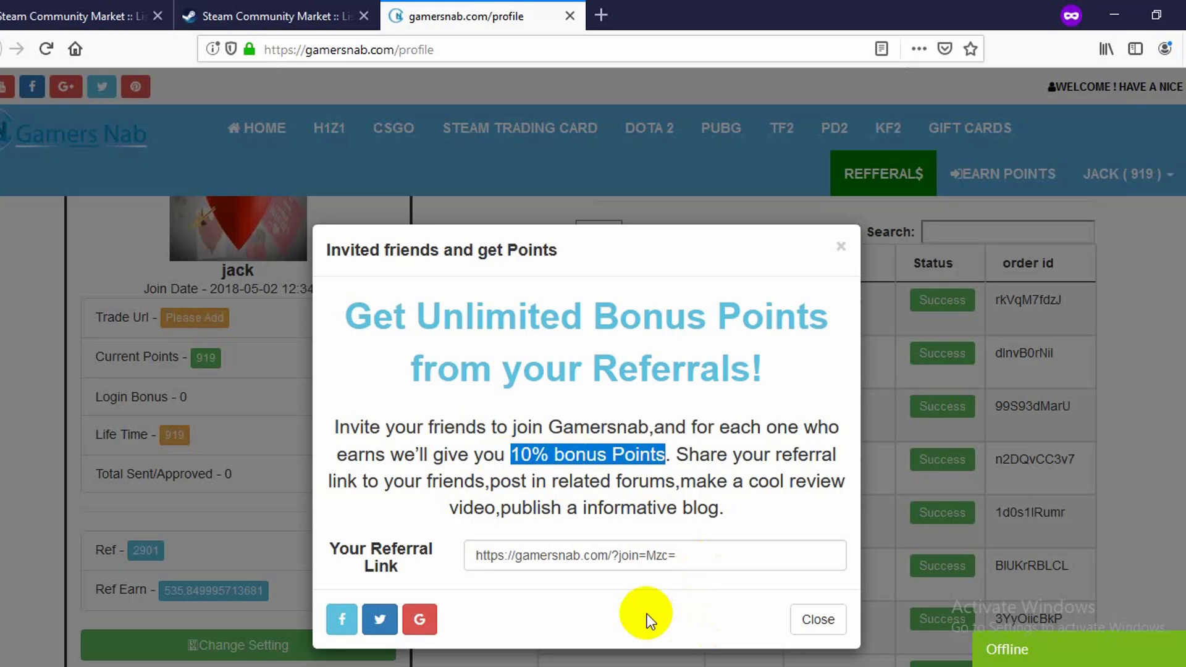
pyautogui.click(804, 621)
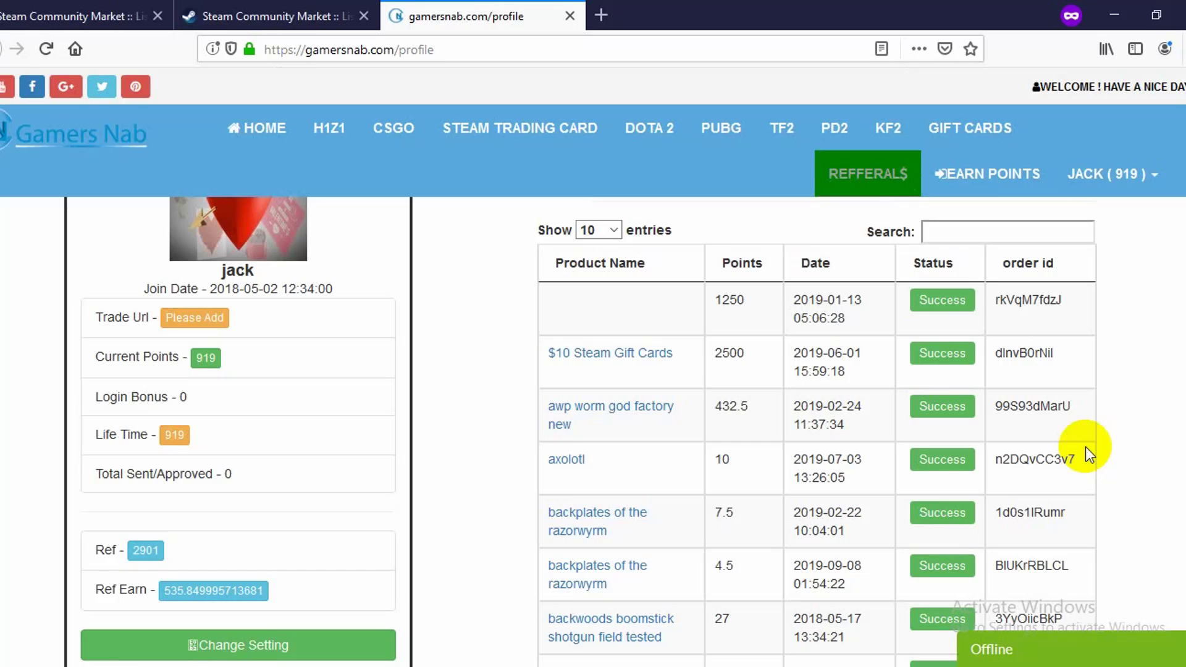